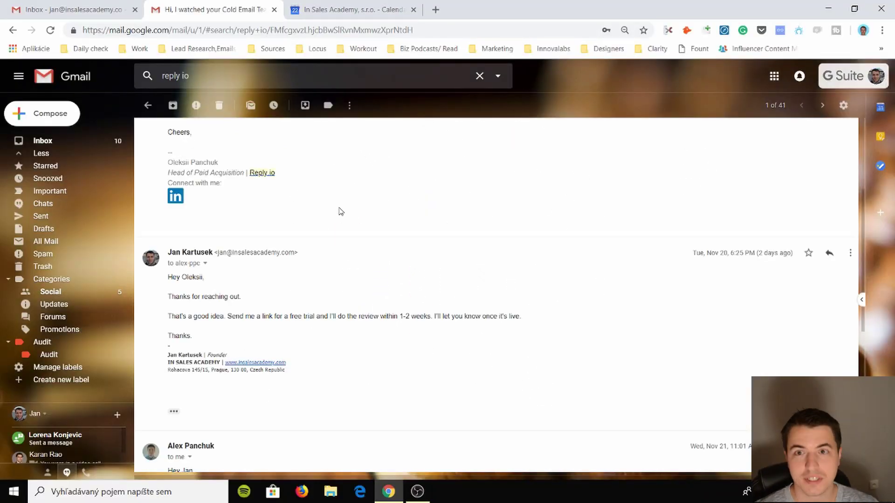
- Scroll the Reply.io email thread to the reply with the run.reply.io/register free-trial link
scroll(340, 209, "up", 4)
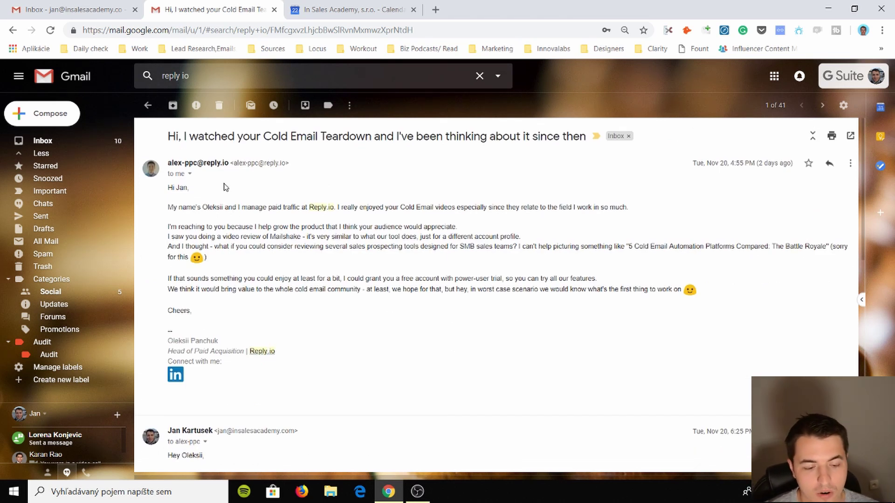
scroll(240, 156, "down", 6)
scroll(311, 204, "up", 5)
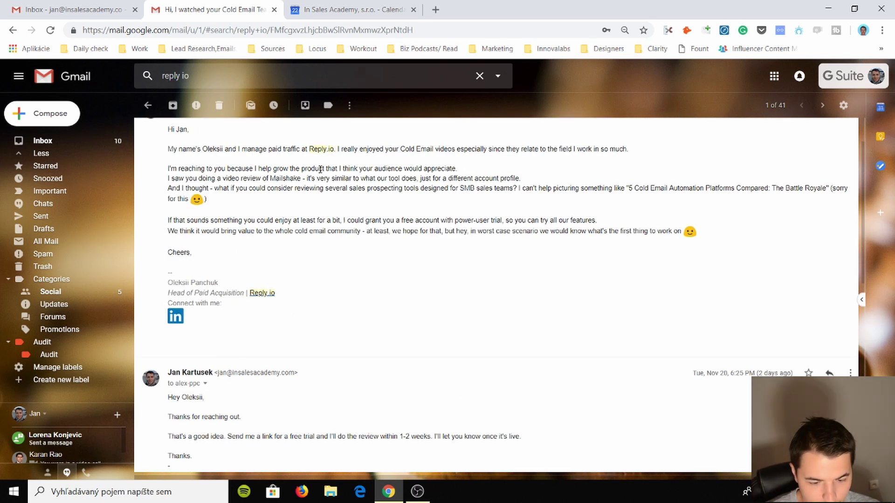
scroll(319, 169, "down", 8)
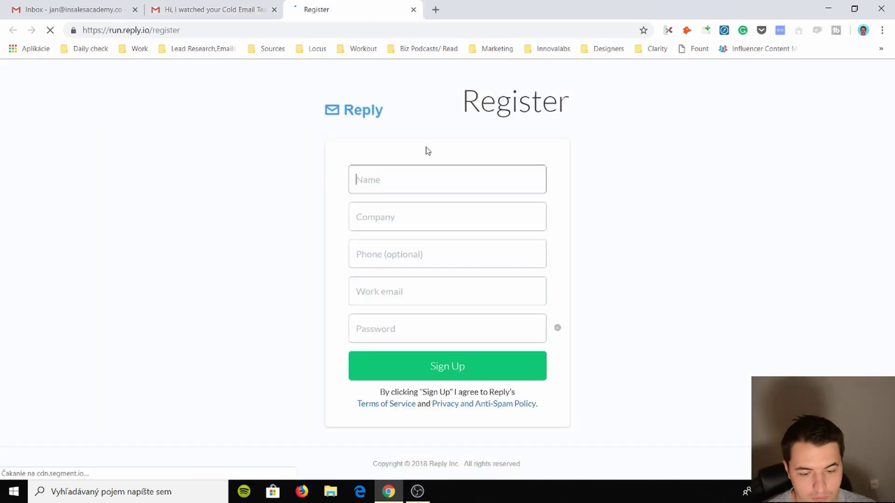
- Enter the first name, autofill the saved company name, and clear the autofilled phone number
left_click(448, 180)
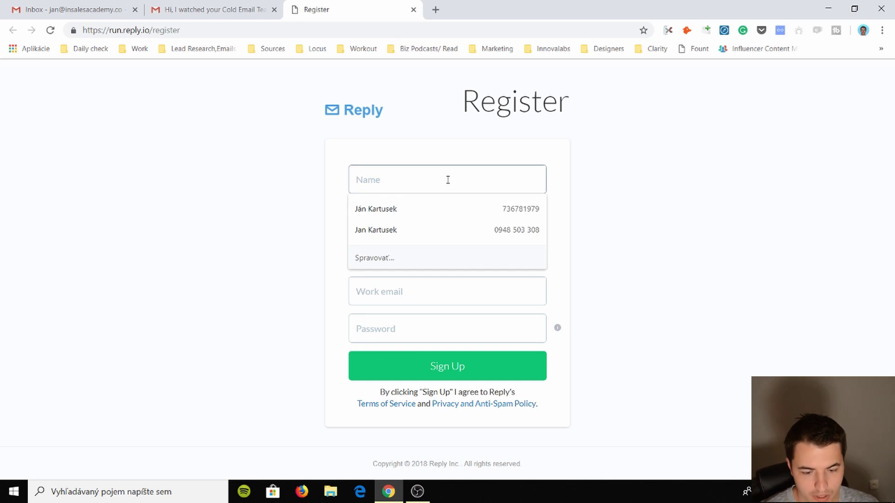
left_click(429, 163)
left_click(421, 171)
type("J")
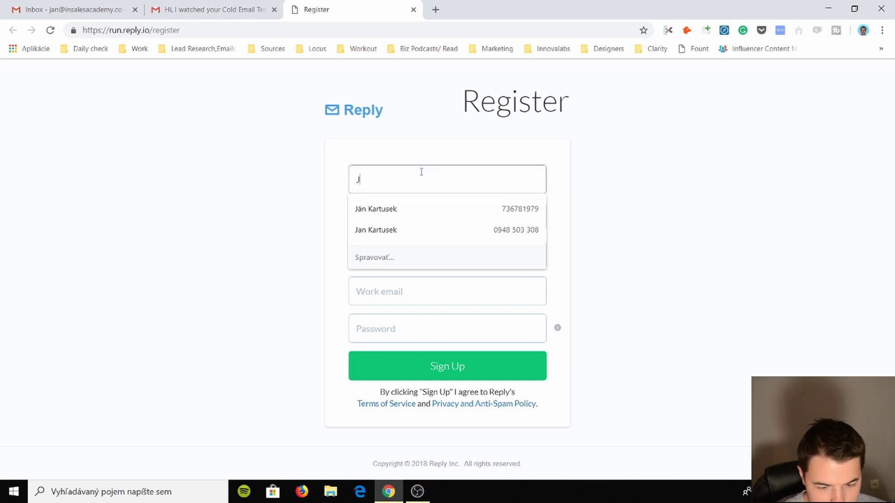
type("an")
key("Tab")
type("In")
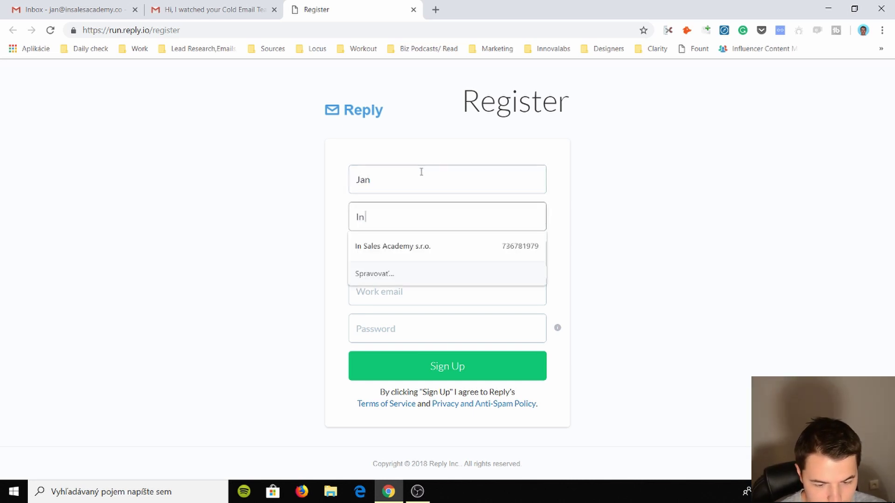
key("Down")
key("Tab")
key("Tab")
key("shift+Tab")
key("BackSpace")
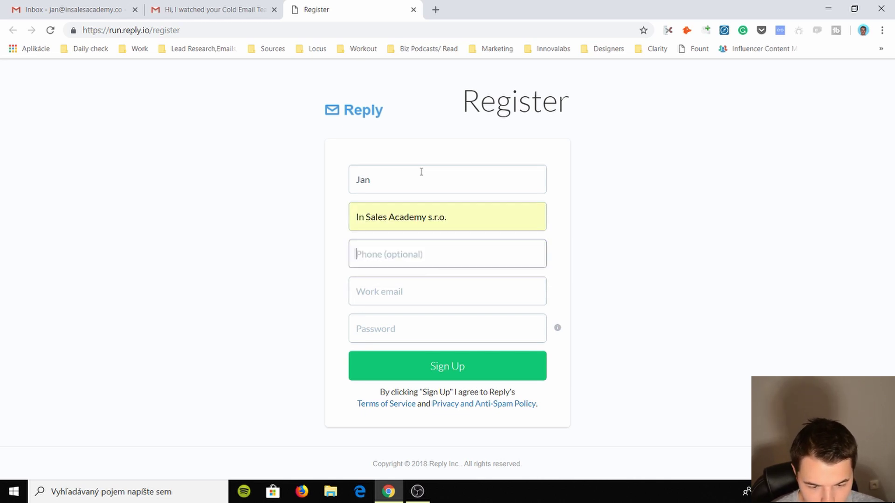
- Enter the work email and a 10-character password, then submit the sign-up form
key("Tab")
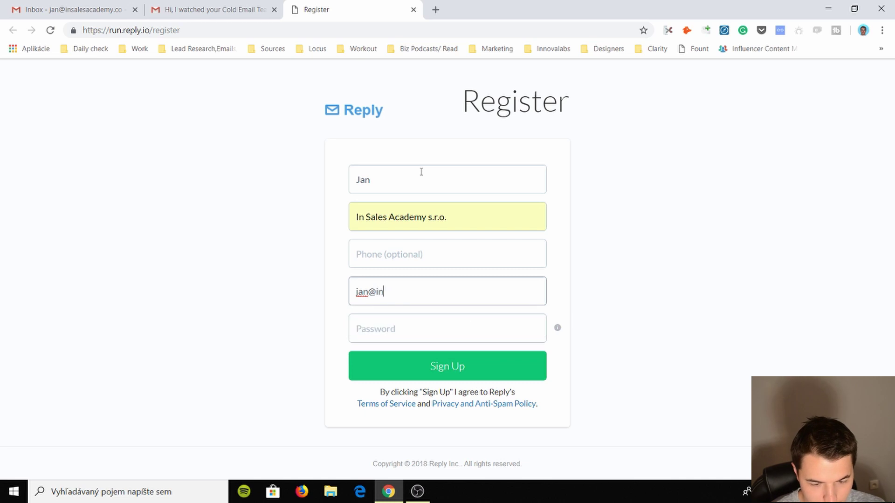
key("Tab")
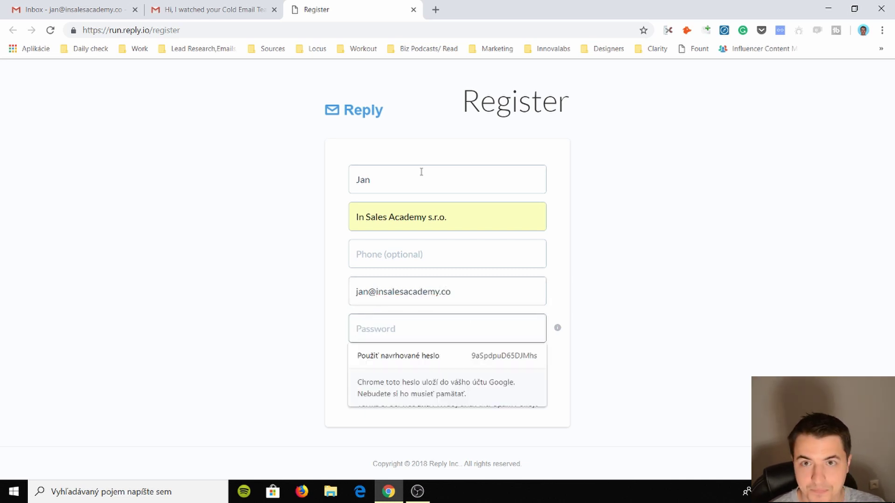
type("••••••••")
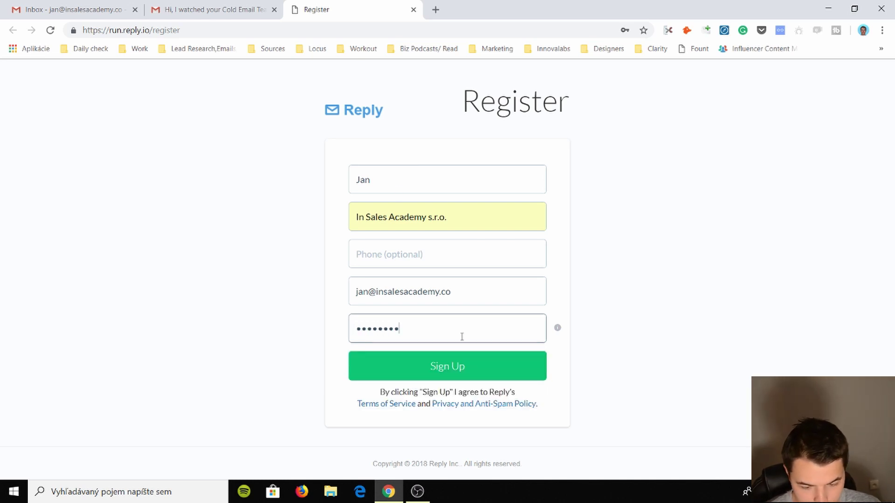
left_click(459, 366)
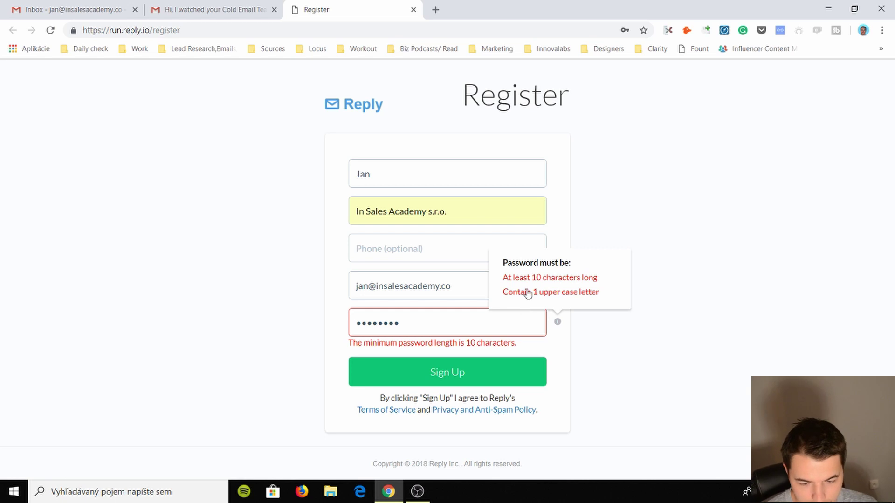
type("••")
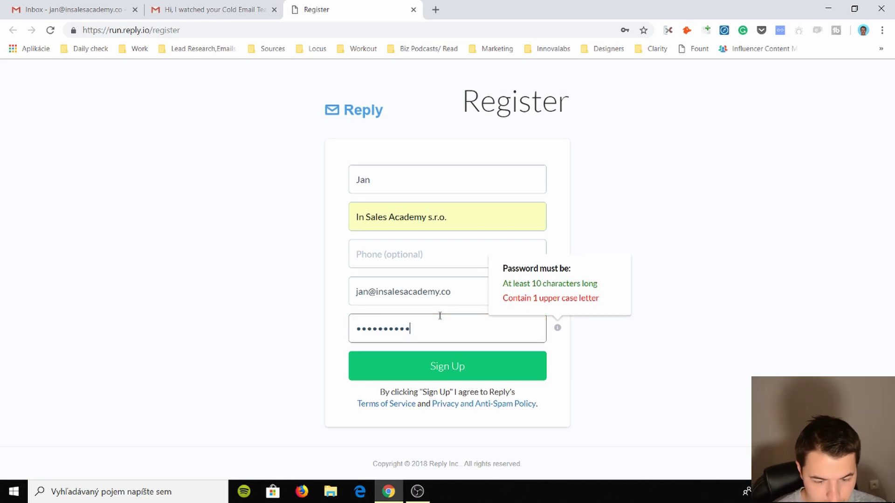
left_click(355, 368)
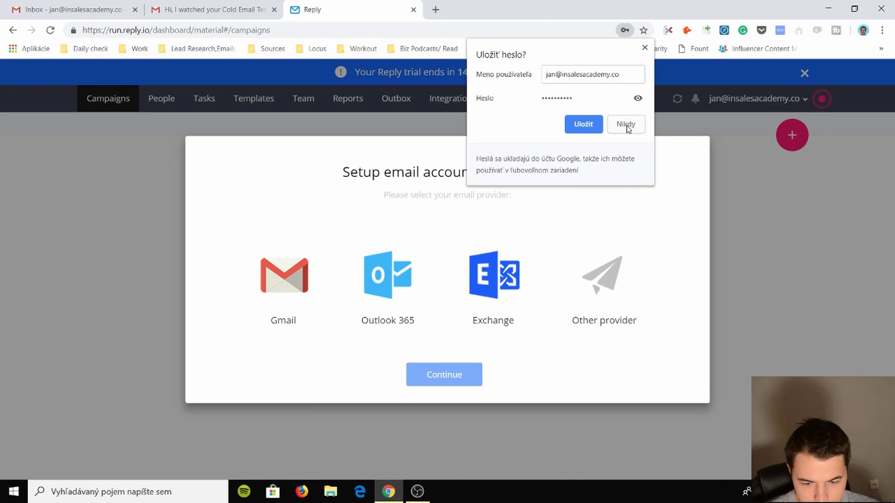
- Decline saving the password and open reply.io's Individual plan pricing in a new tab
left_click(625, 124)
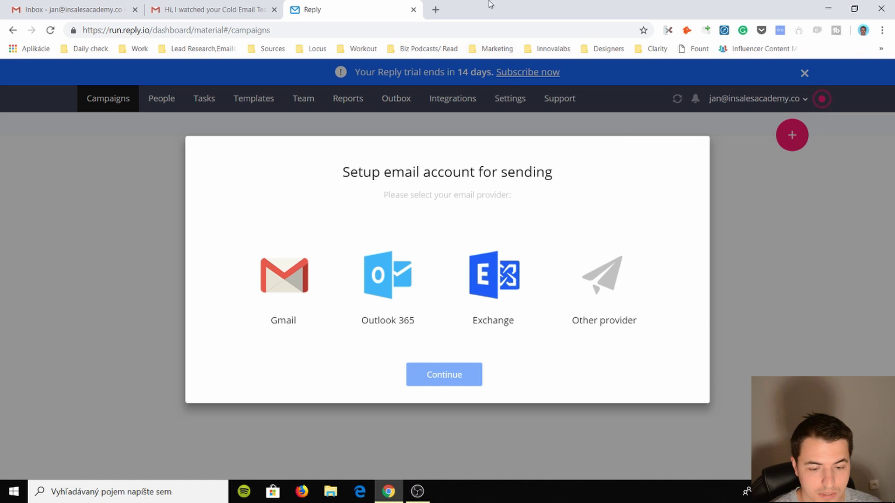
left_click(435, 10)
type("reply")
key("Return")
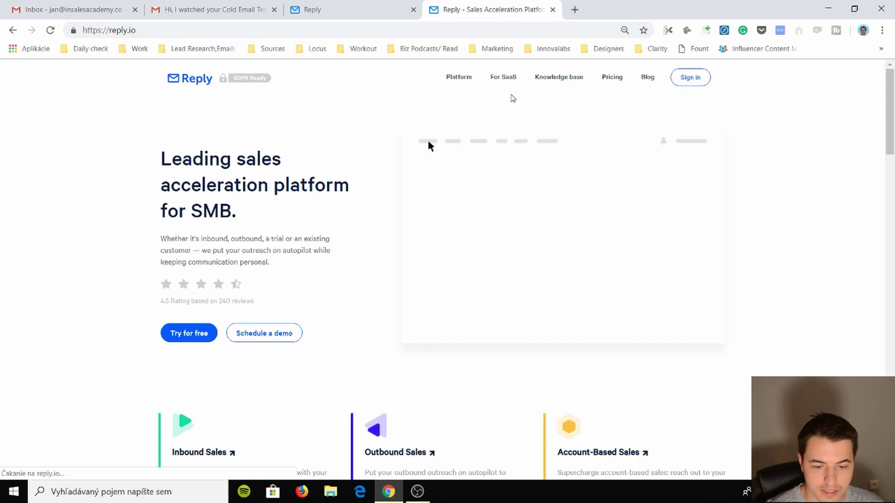
left_click(622, 112)
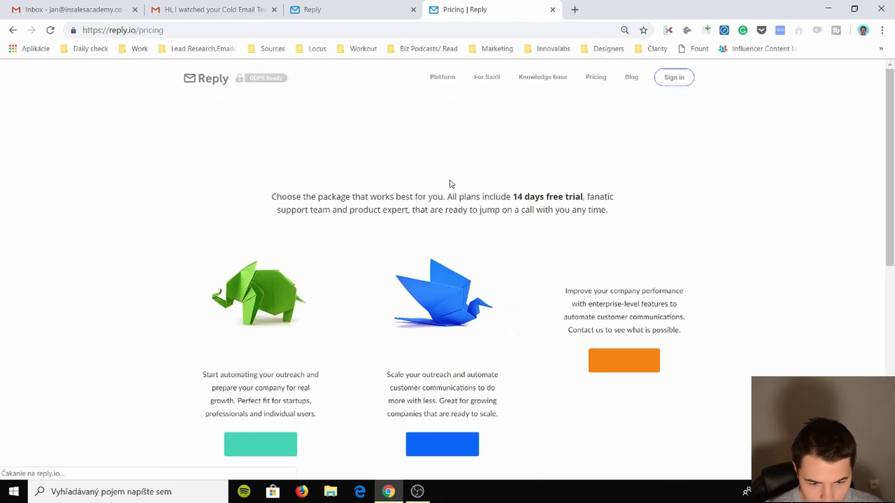
scroll(383, 200, "down", 5)
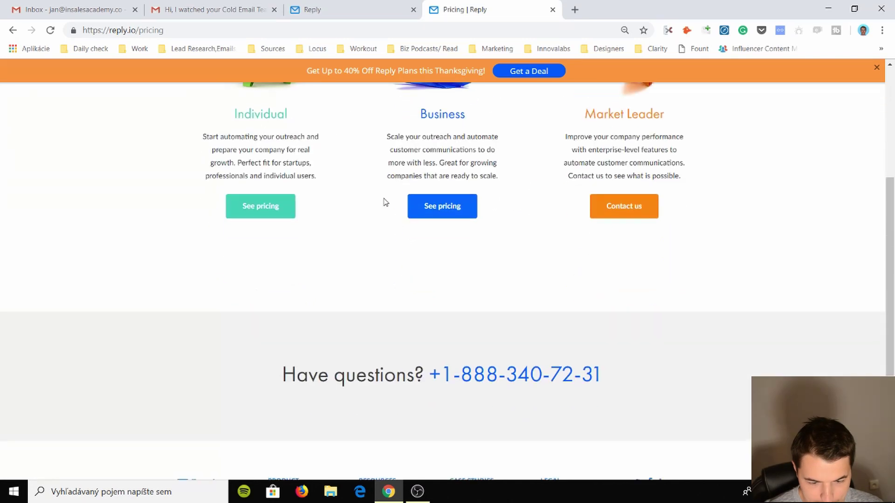
left_click(273, 207)
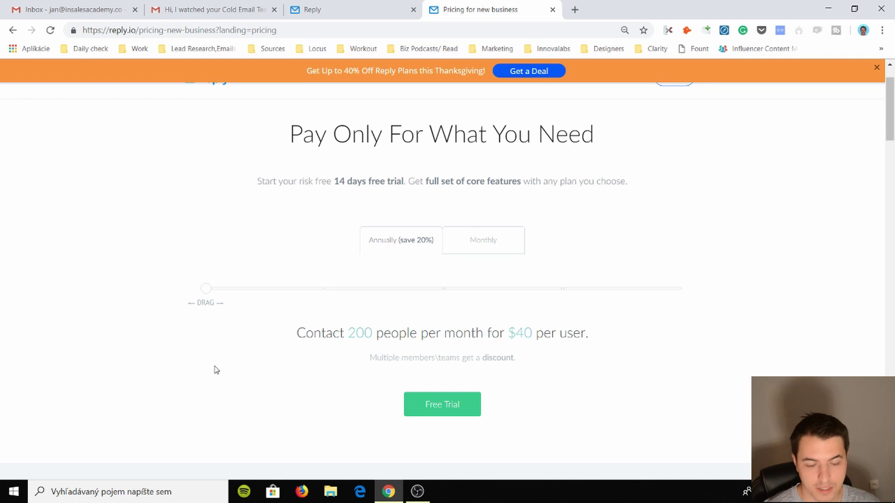
- Slide the Individual plan's contact volume from 1000 contacts ($55) to the top tier, then go back
mouse_move(234, 290)
left_mouse_down()
mouse_move(395, 296)
mouse_move(225, 306)
left_mouse_up()
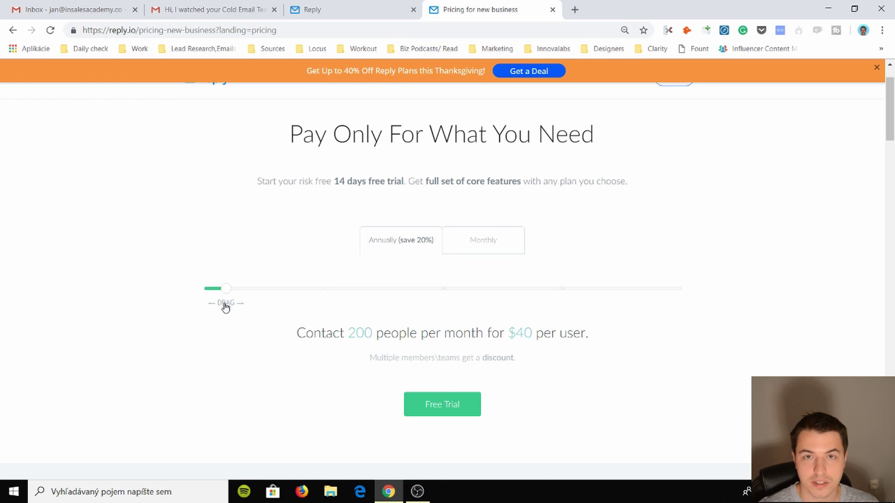
left_click_drag(225, 306, 297, 310)
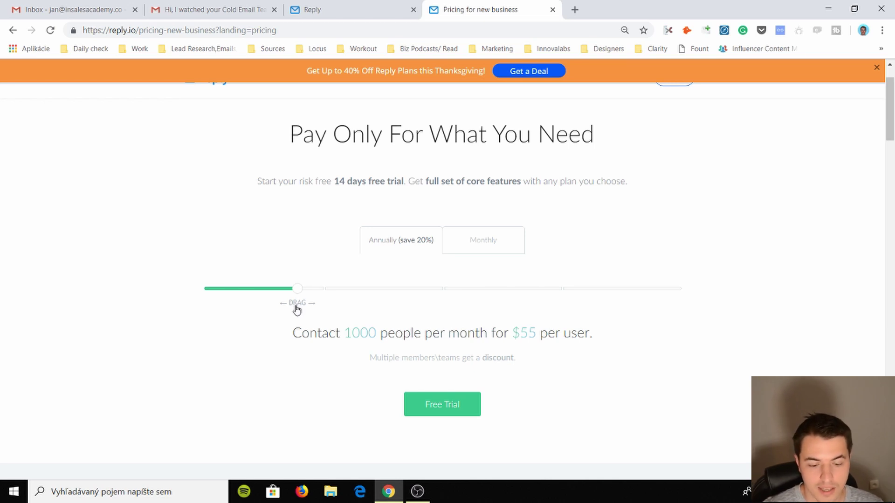
left_click_drag(296, 310, 673, 326)
scroll(398, 207, "up", 1)
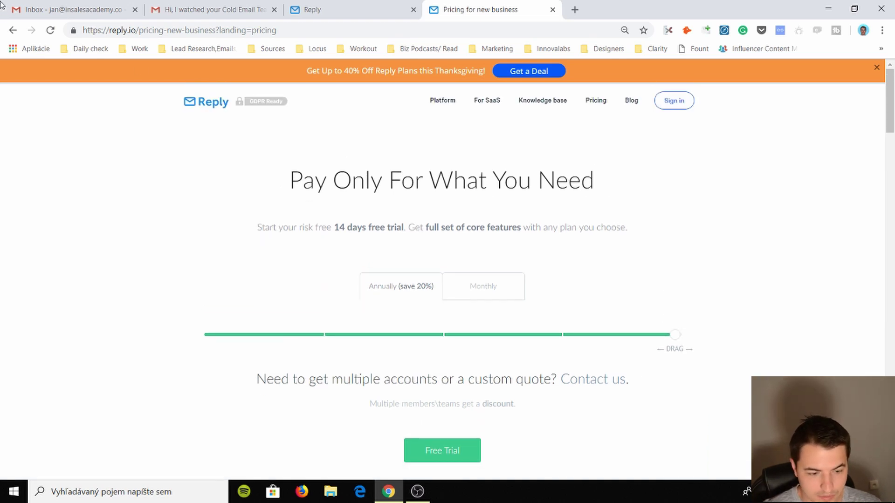
left_click(12, 30)
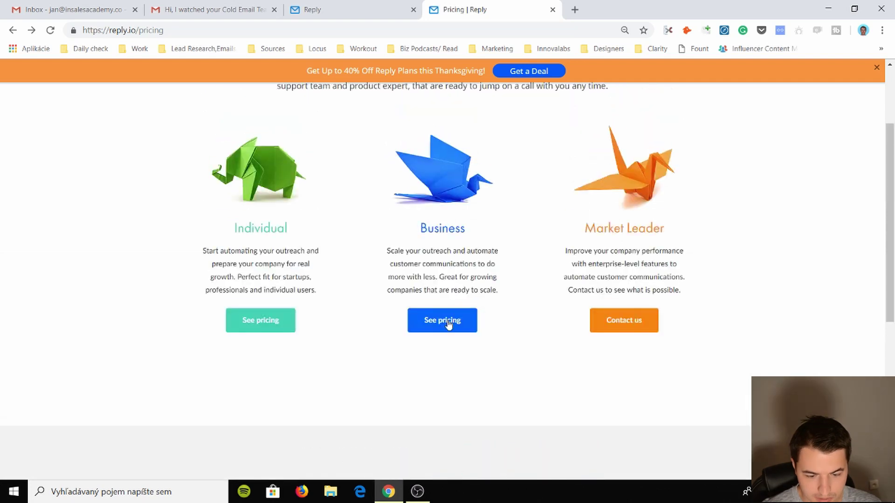
- View Business plan pricing, highlighting the Predictable Revenue, Scaling Sales and Small Team plan details
left_click(448, 324)
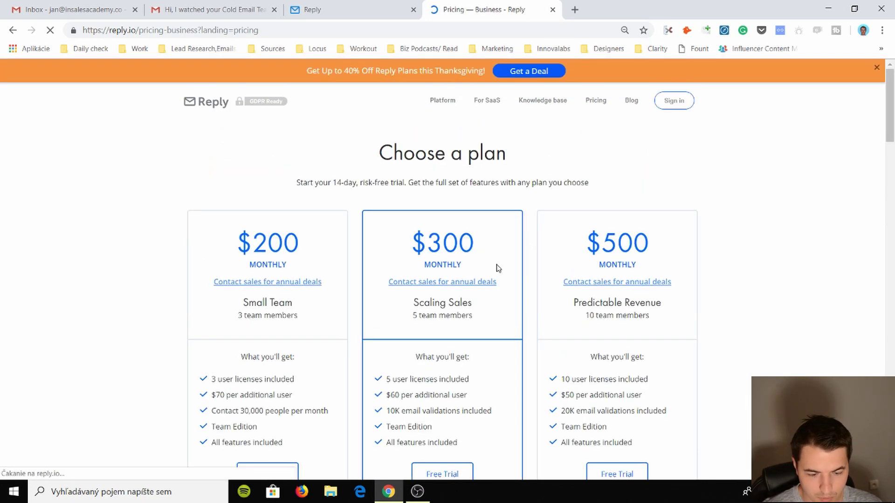
scroll(332, 258, "down", 1)
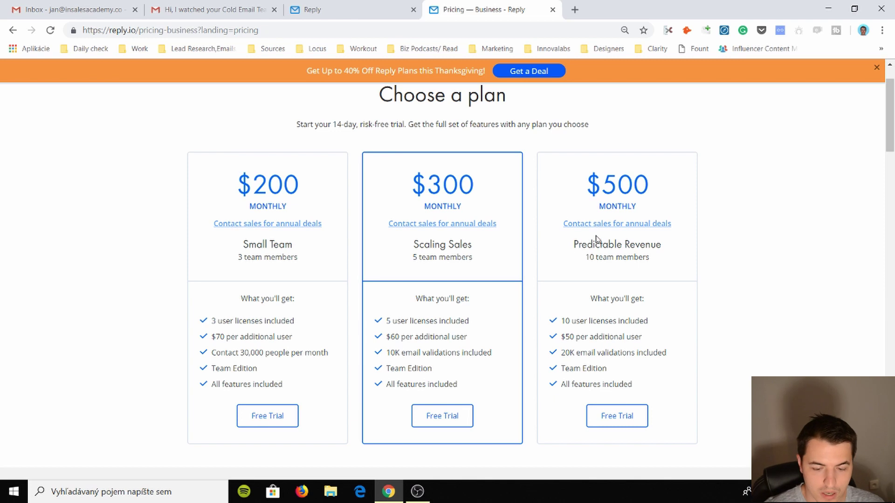
left_click_drag(577, 248, 639, 274)
left_click(639, 274)
double_click(639, 259)
triple_click(616, 248)
left_click(616, 249)
left_click_drag(471, 261, 432, 246)
left_click(432, 246)
triple_click(283, 255)
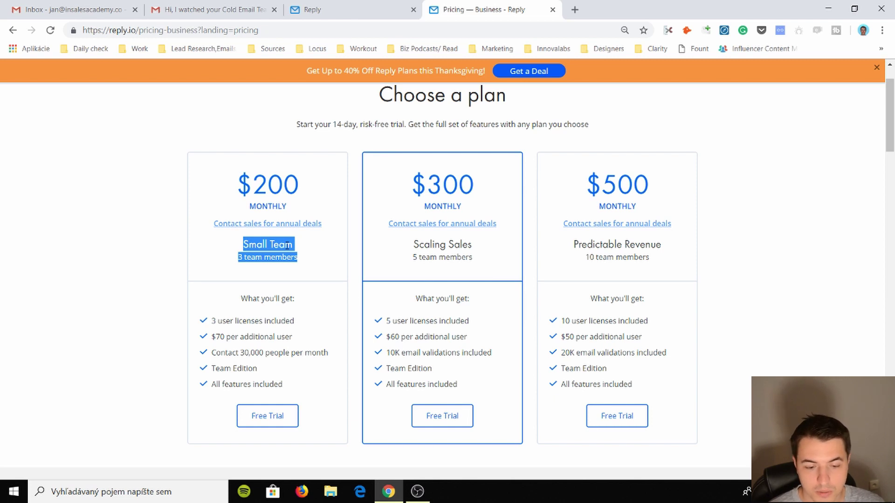
- Check Market Leader's contact form and Individual pricing at 1000 contacts ($55), then return to Reply
left_click(13, 30)
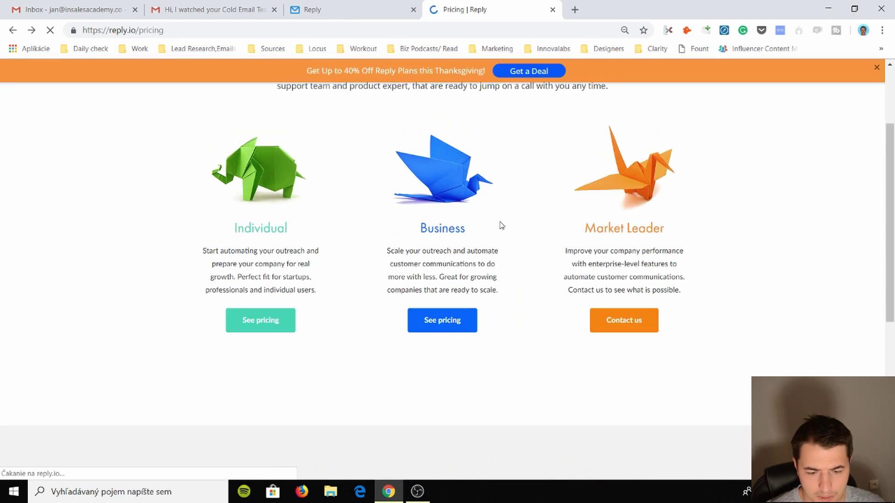
left_click(619, 318)
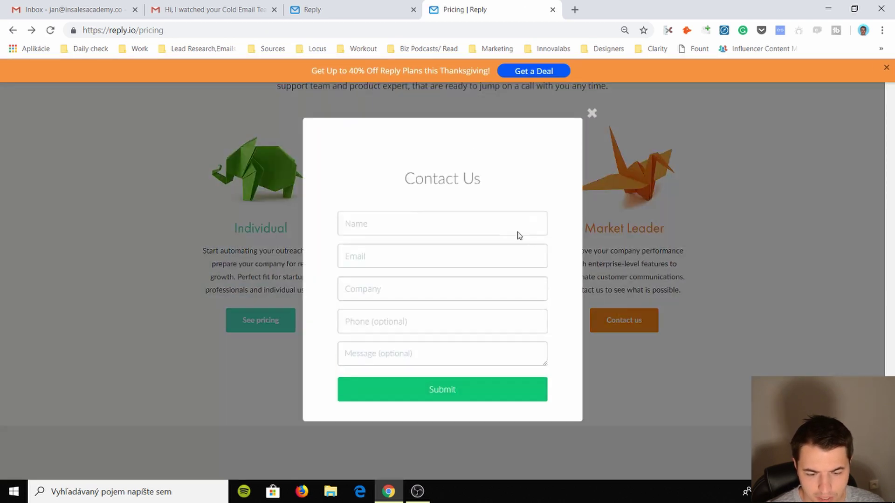
left_click(242, 232)
key("alt+Right")
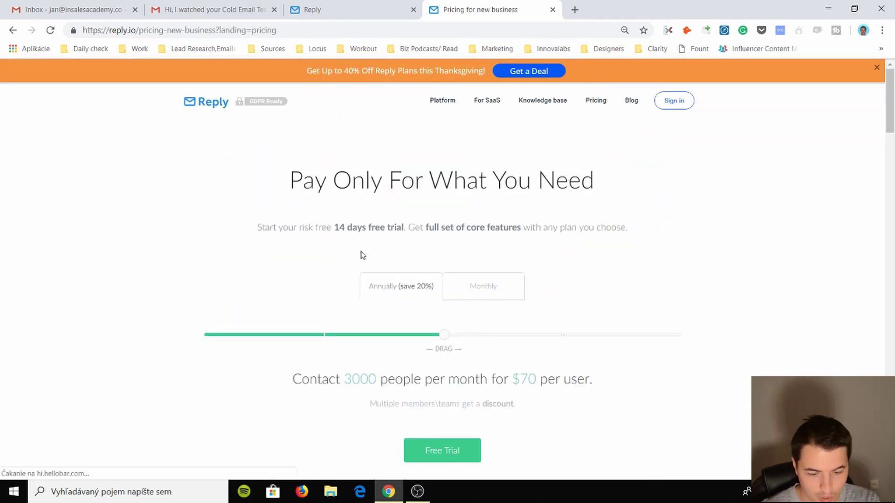
scroll(359, 254, "down", 2)
left_click(265, 231)
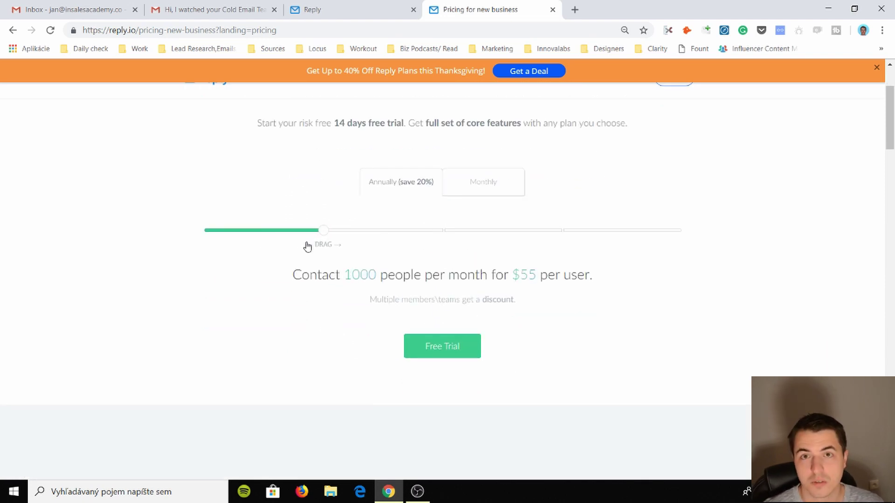
left_click(345, 8)
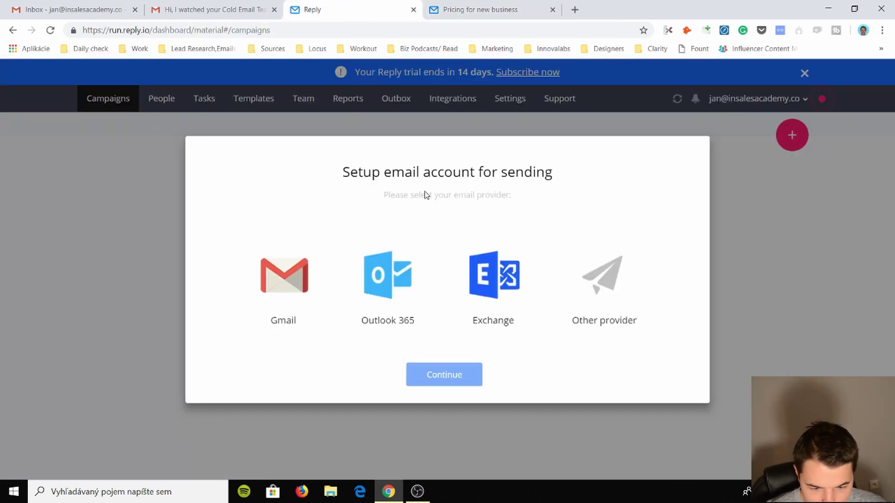
- Connect the work Gmail account as the sender, dismiss the chat popup, and skip inviting teammates
left_click(279, 296)
left_click(443, 374)
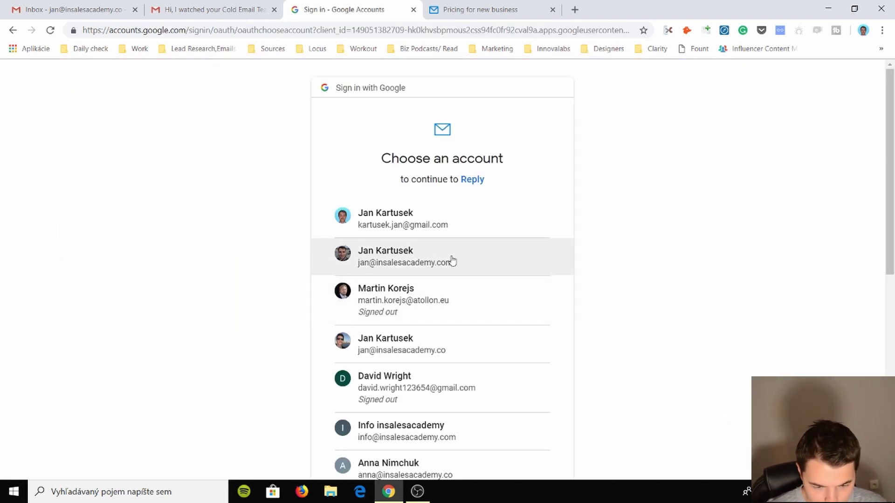
left_click(510, 326)
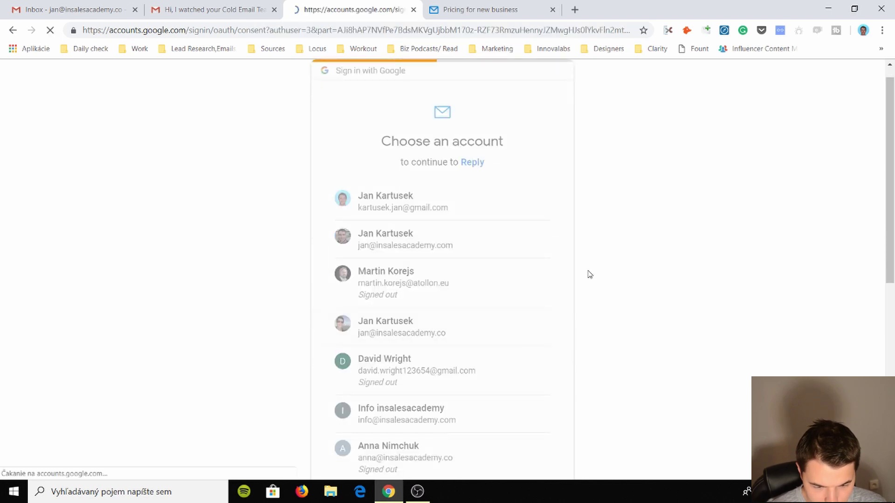
left_click(523, 406)
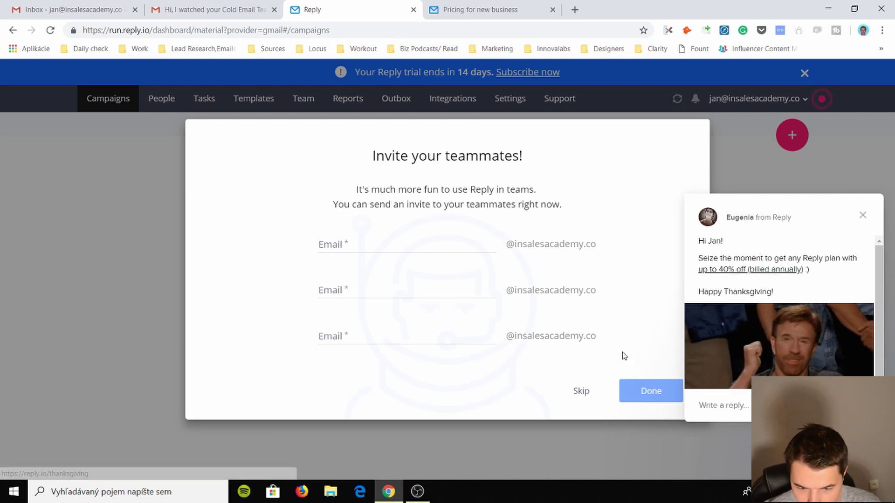
left_click(863, 215)
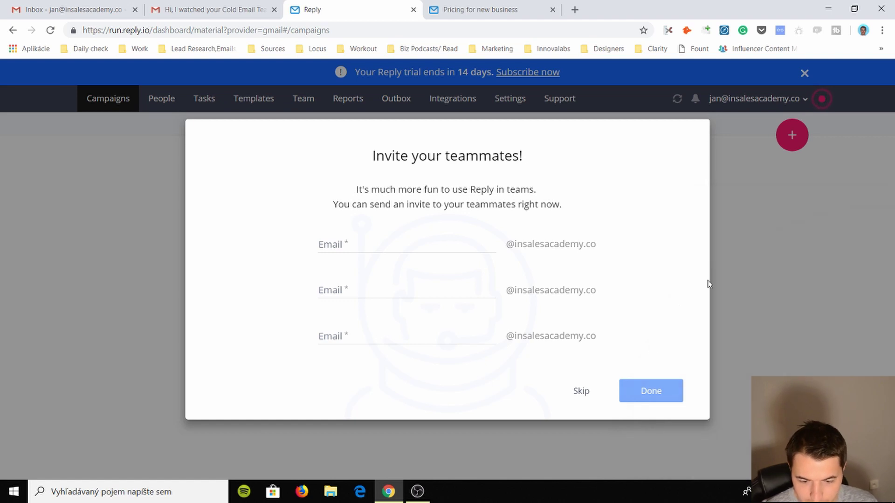
left_click(583, 395)
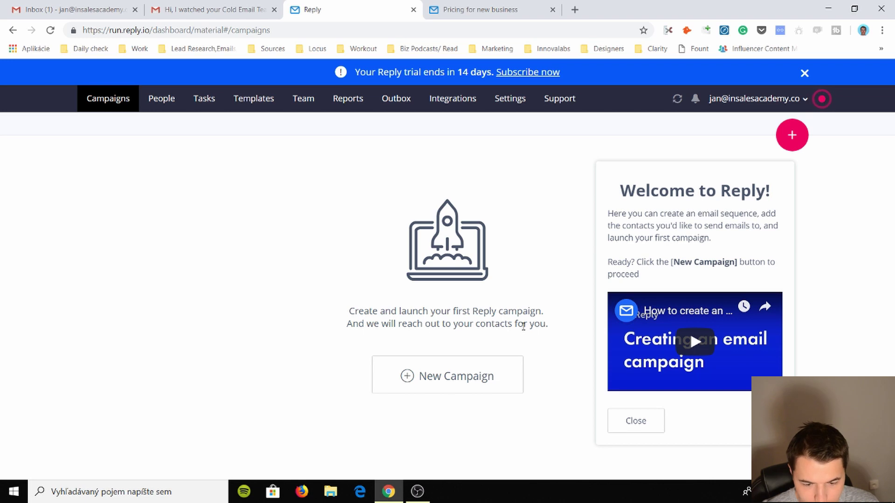
- Create a new campaign from a template, choosing the Outbound cold outreach card
left_click(447, 375)
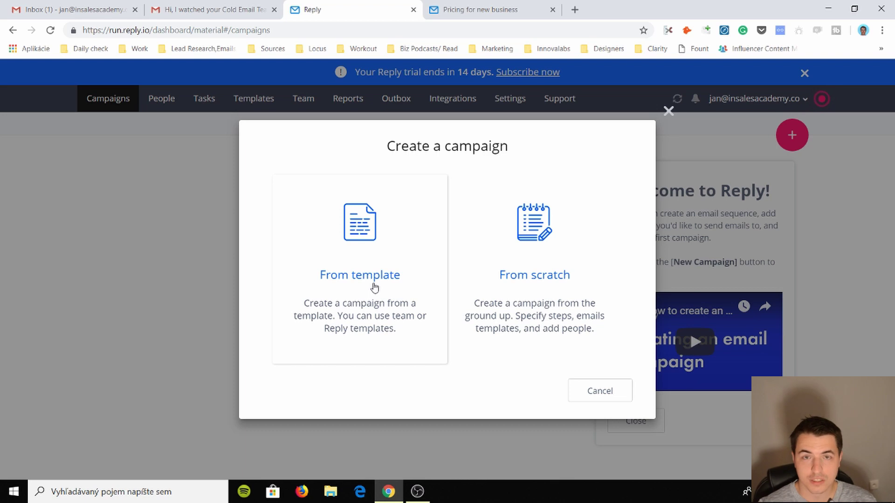
left_click(378, 240)
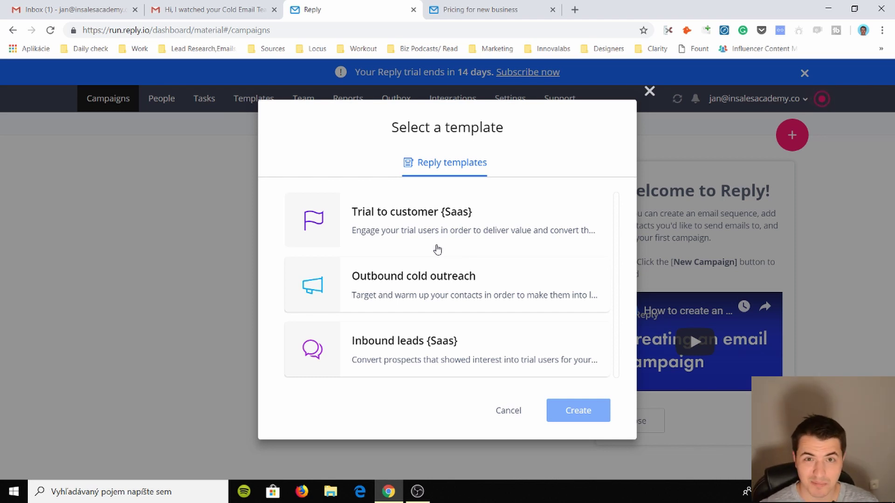
left_click(442, 277)
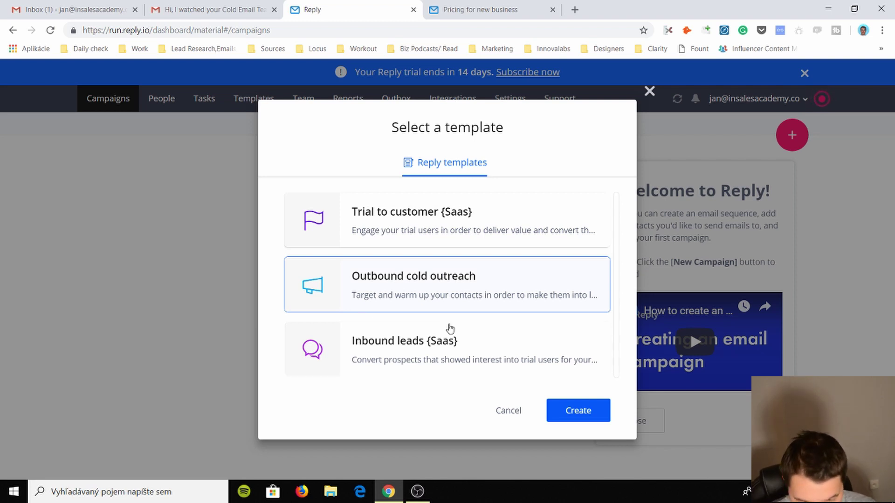
- Create the Outbound cold outreach campaign and review both Step 1 email variants without changes
left_click(600, 418)
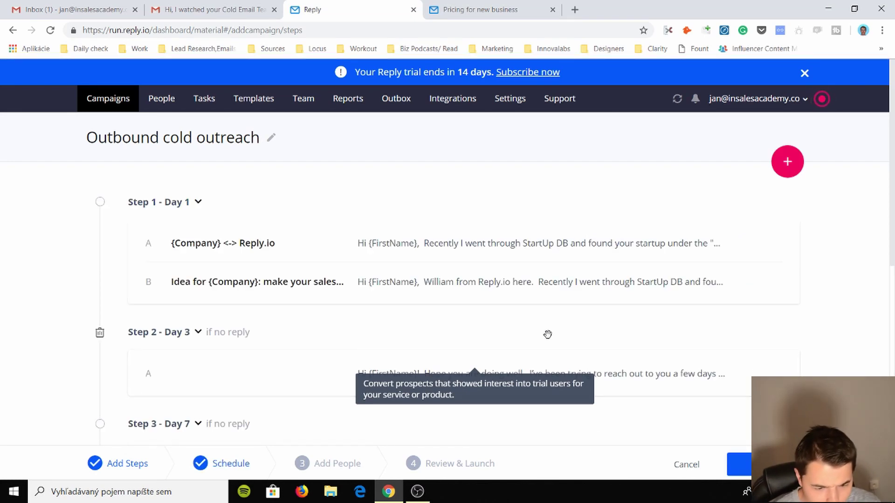
scroll(229, 244, "down", 1)
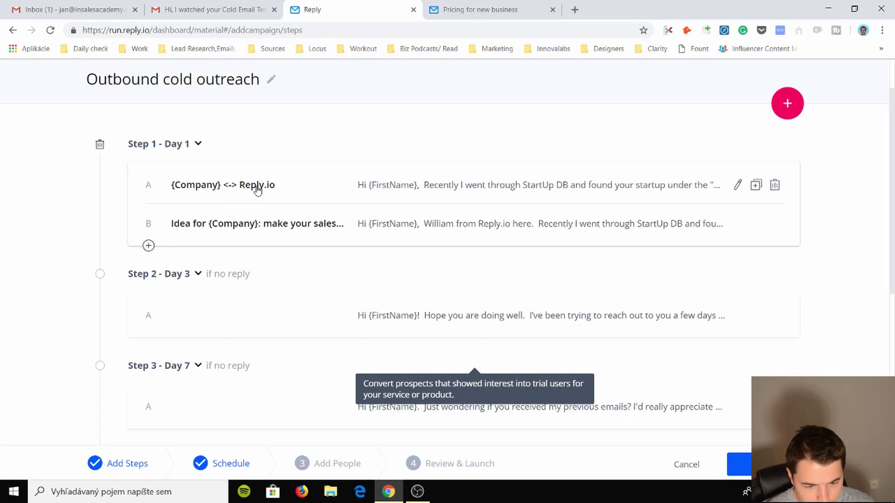
left_click(348, 193)
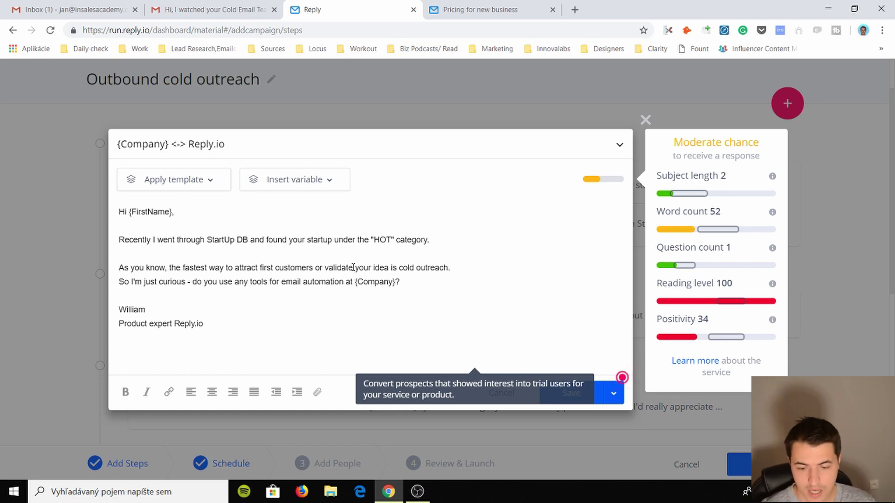
mouse_move(701, 196)
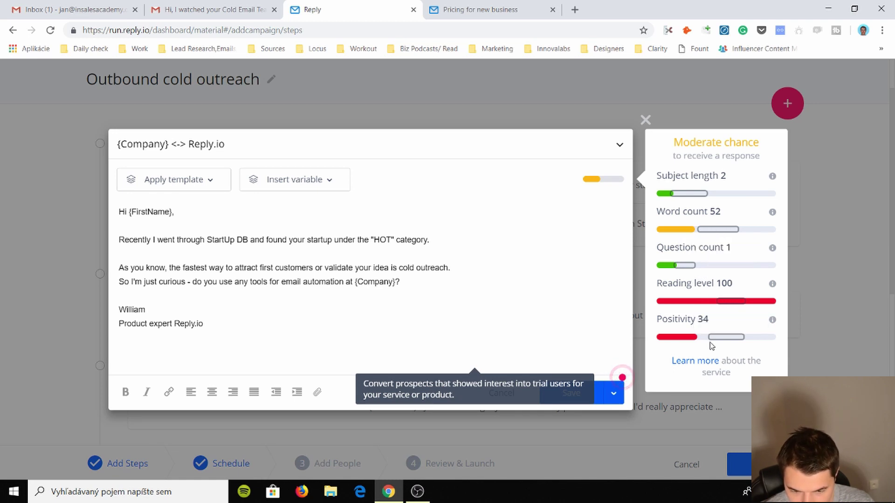
mouse_move(715, 337)
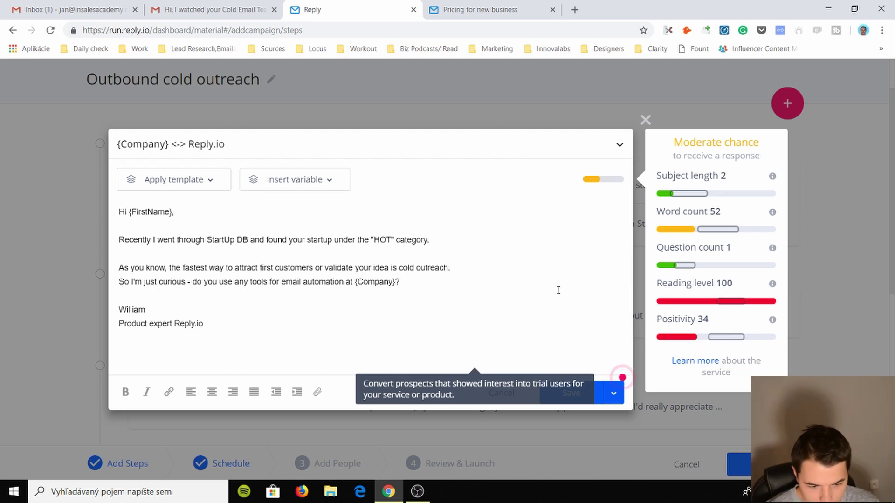
left_click(646, 120)
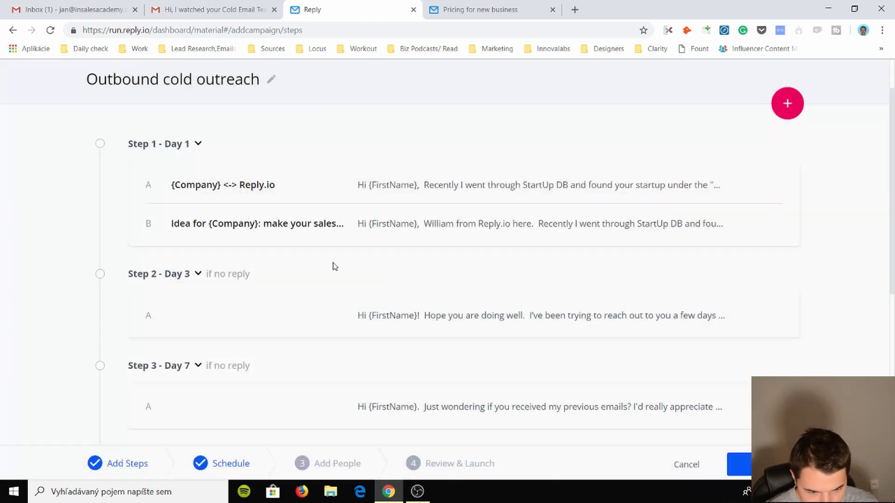
left_click(366, 219)
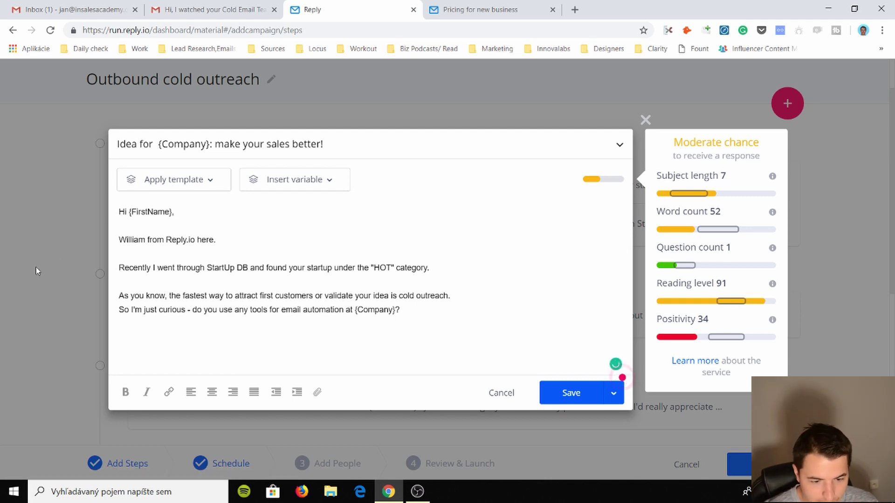
left_click(645, 120)
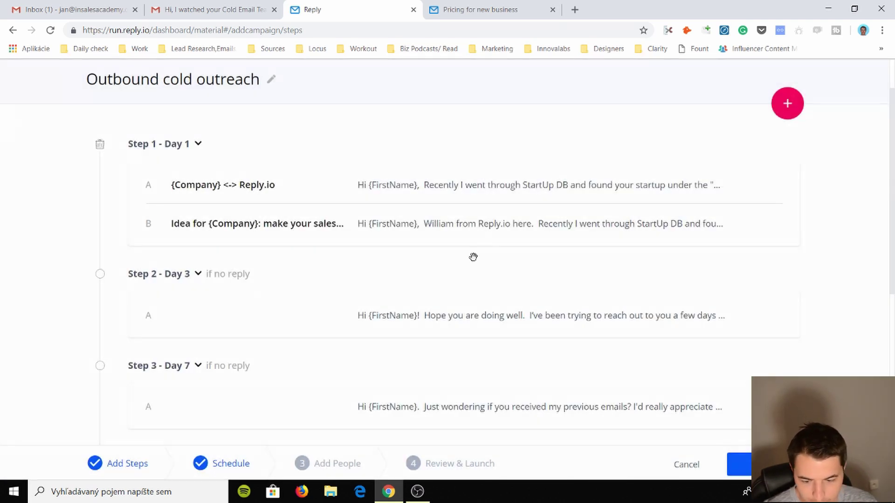
- Review the Step 2 and Step 3 follow-up emails without changing them
scroll(352, 279, "down", 1)
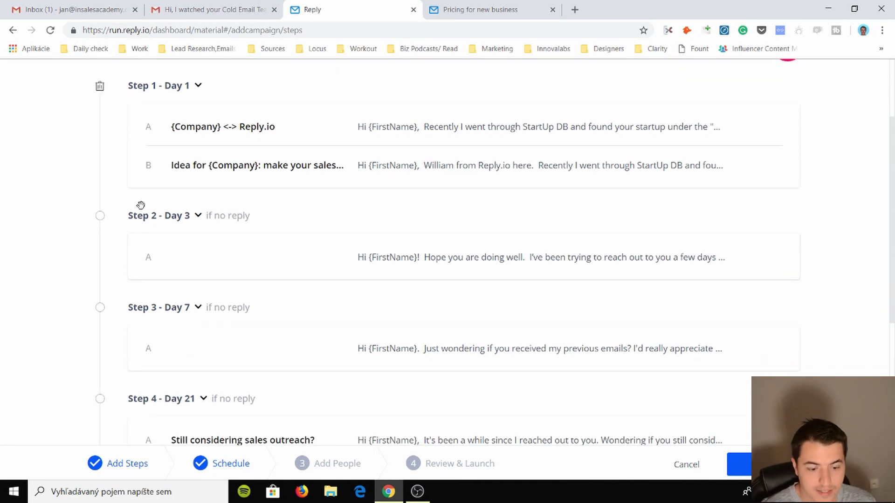
left_click(424, 267)
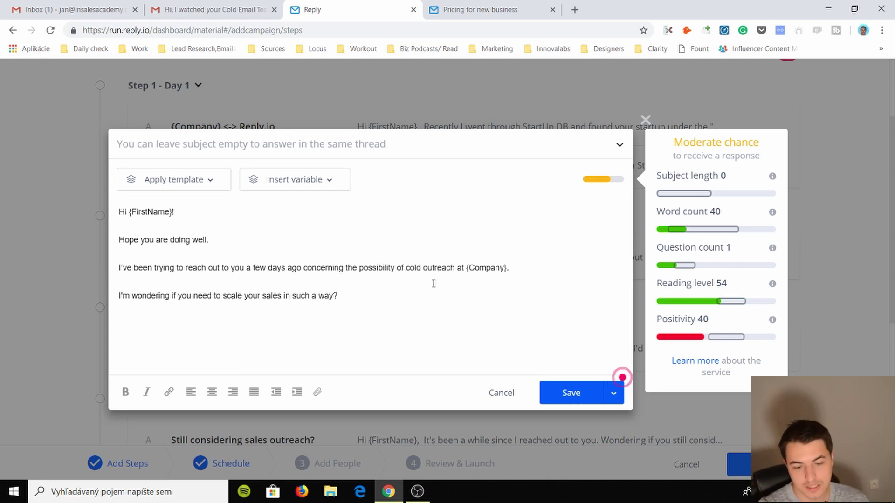
left_click(645, 120)
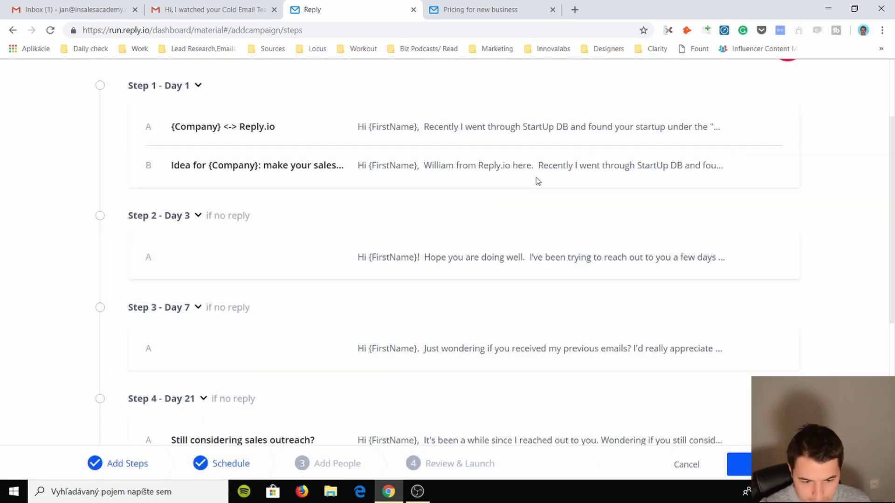
scroll(295, 304, "down", 2)
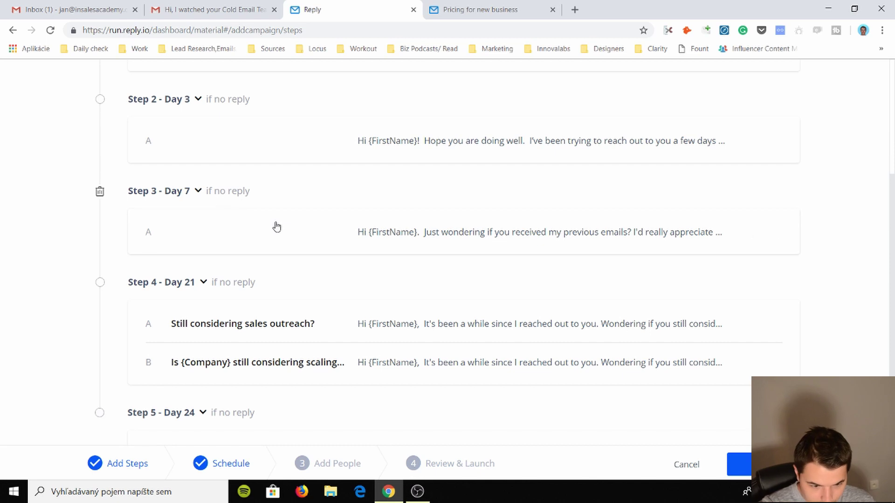
left_click(438, 246)
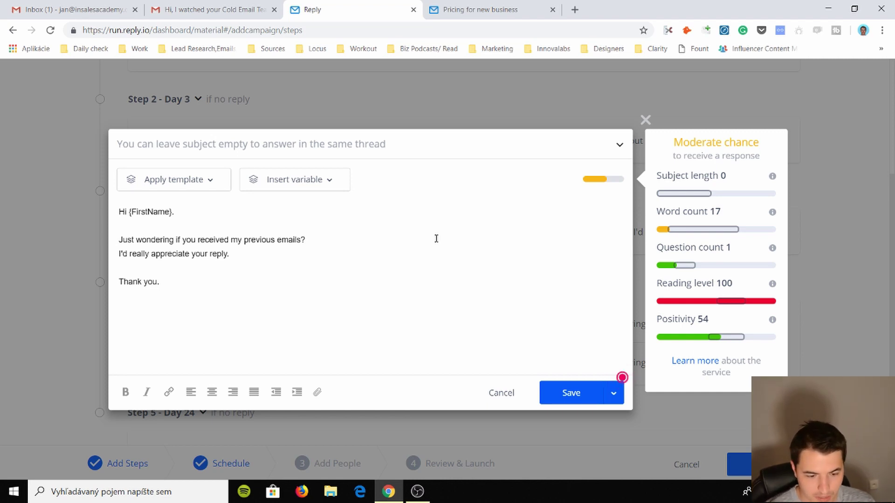
left_click(646, 119)
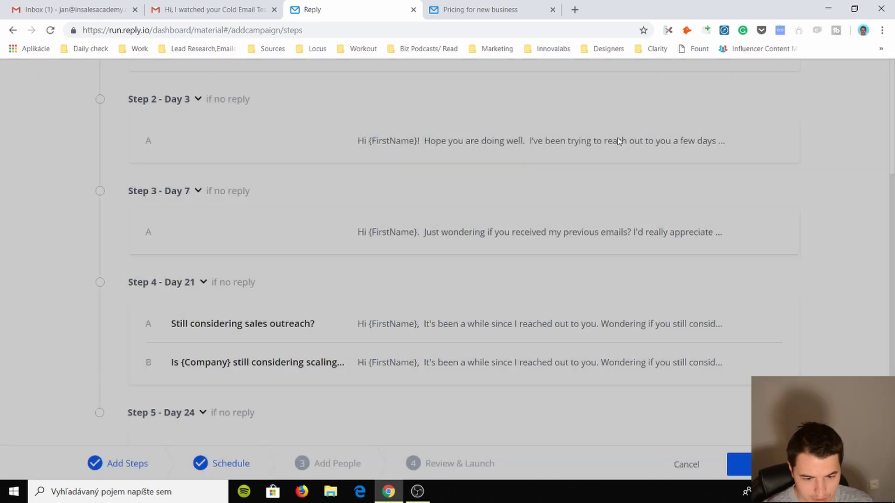
scroll(361, 266, "down", 1)
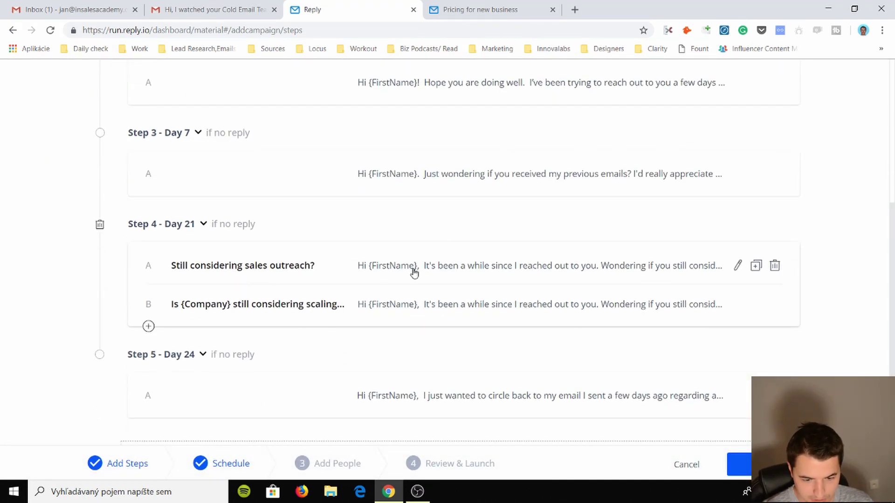
scroll(294, 313, "down", 3)
scroll(383, 303, "up", 9)
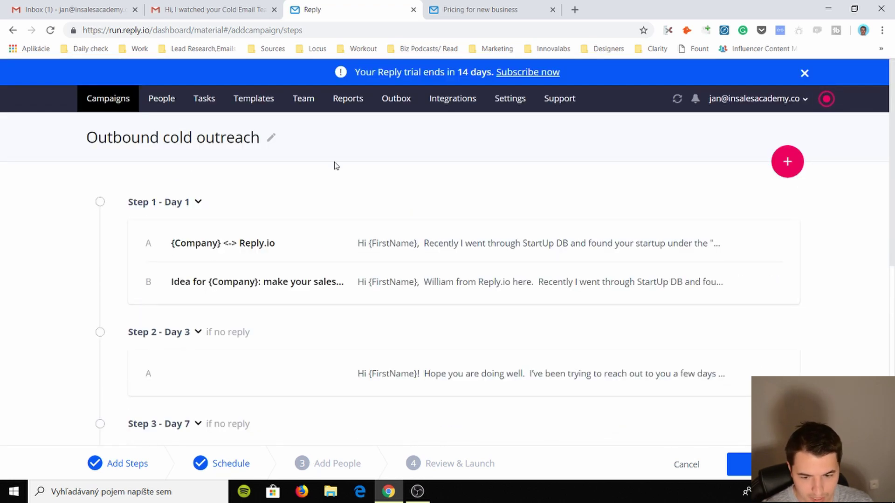
- Discard the empty new step, leave the campaign name unchanged, and return to the campaigns overview
left_click(787, 161)
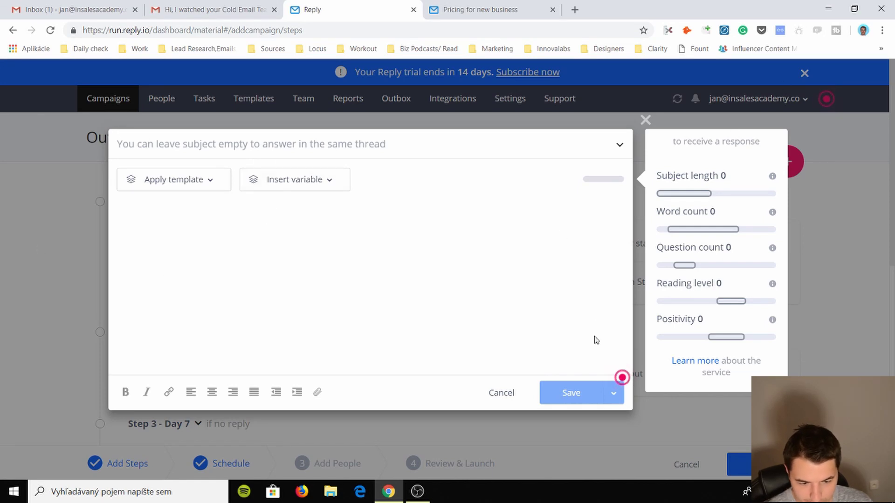
left_click(645, 120)
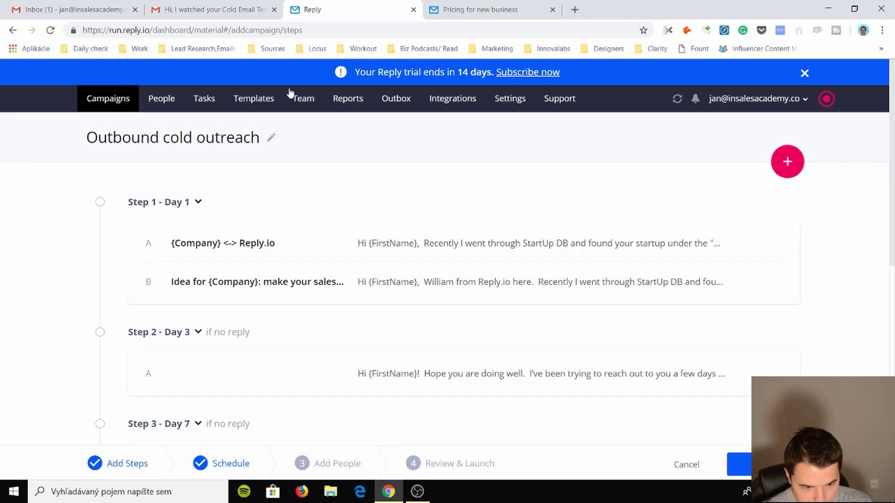
left_click(272, 139)
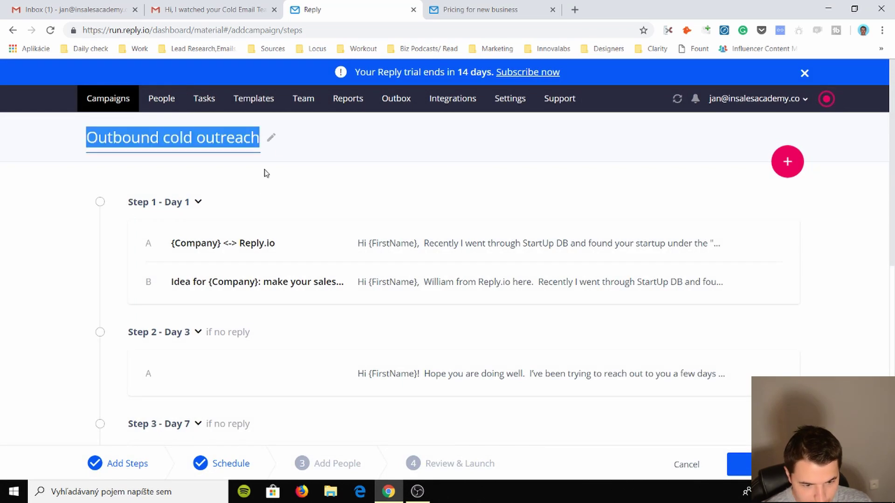
left_click(230, 182)
left_click(11, 31)
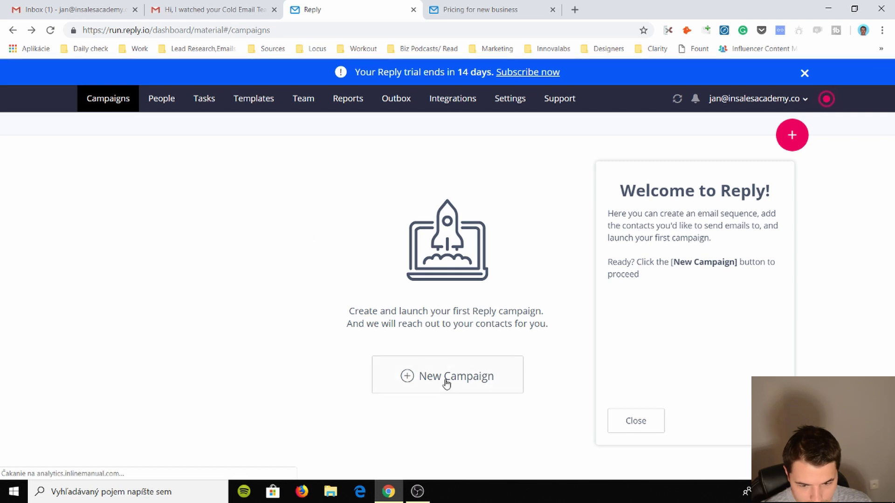
- Start a new campaign from scratch whose first email subject is About {Company}
left_click(445, 381)
left_click(486, 290)
scroll(541, 286, "down", 1)
left_click(451, 376)
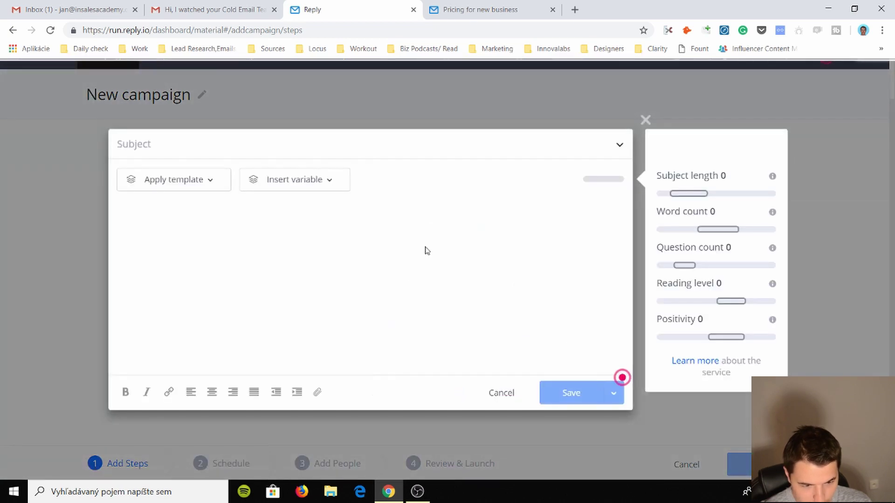
left_click(254, 144)
type("About In Sales")
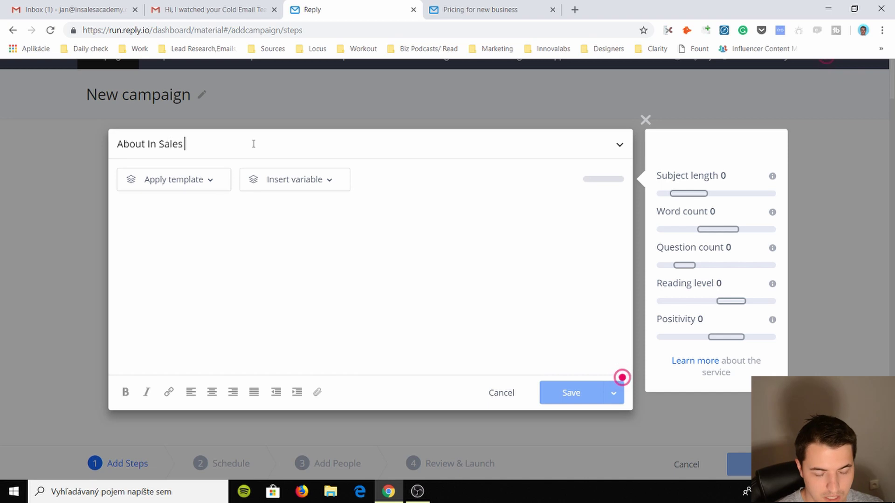
key("BackSpace")
key("BackSpace")
key("BackSpace")
key("BackSpace")
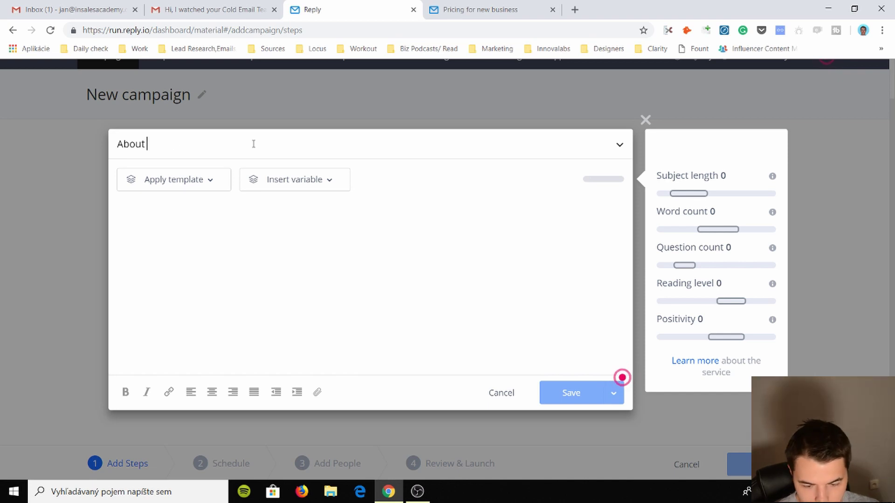
left_click(335, 185)
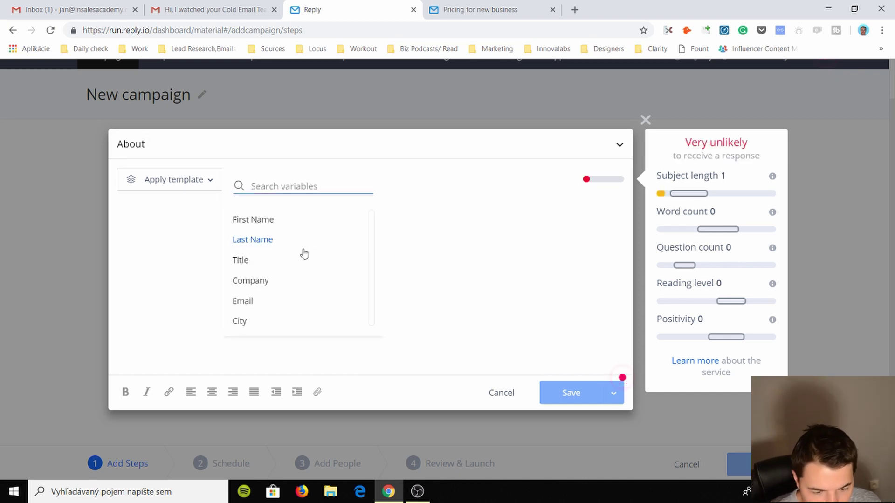
left_click(265, 274)
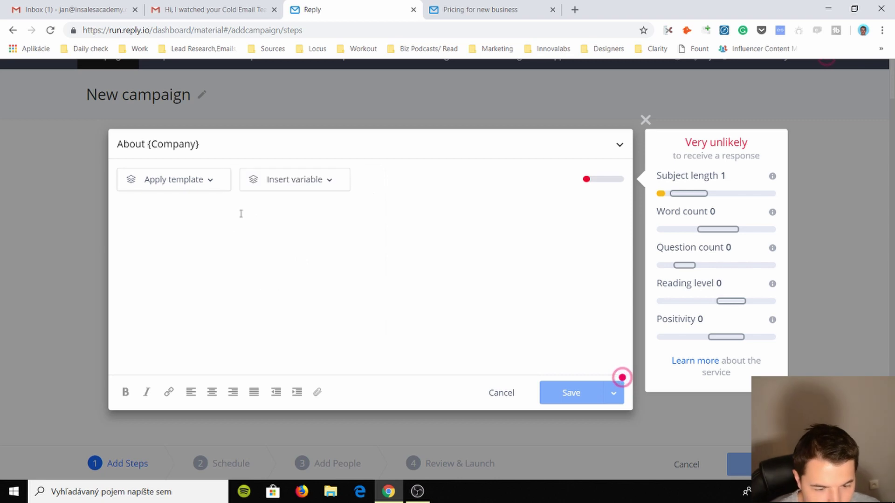
left_click(208, 186)
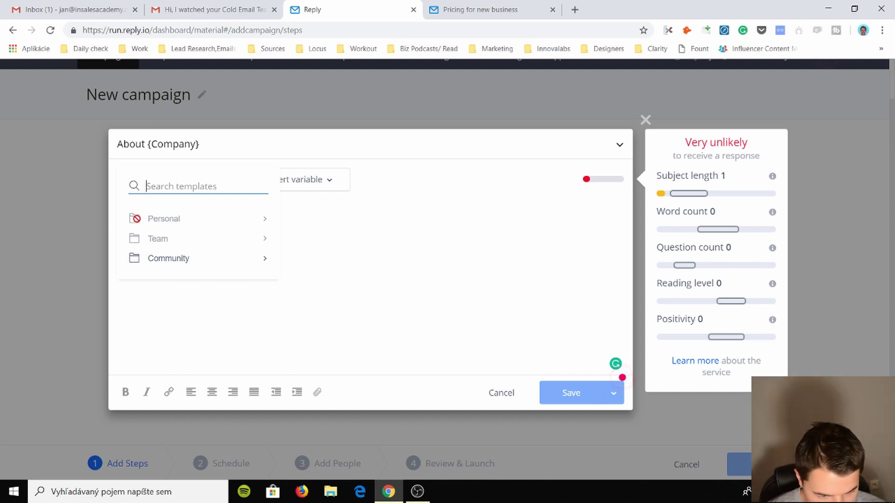
- Browse the Community templates and apply a couple, including the Compliment template
left_click(156, 260)
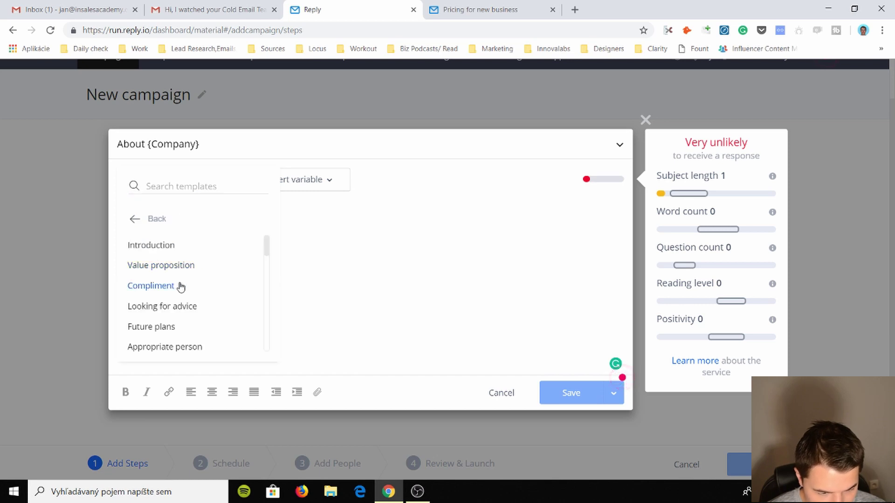
scroll(175, 280, "down", 1)
scroll(172, 266, "up", 1)
scroll(173, 261, "down", 1)
scroll(173, 262, "down", 5)
scroll(177, 302, "up", 7)
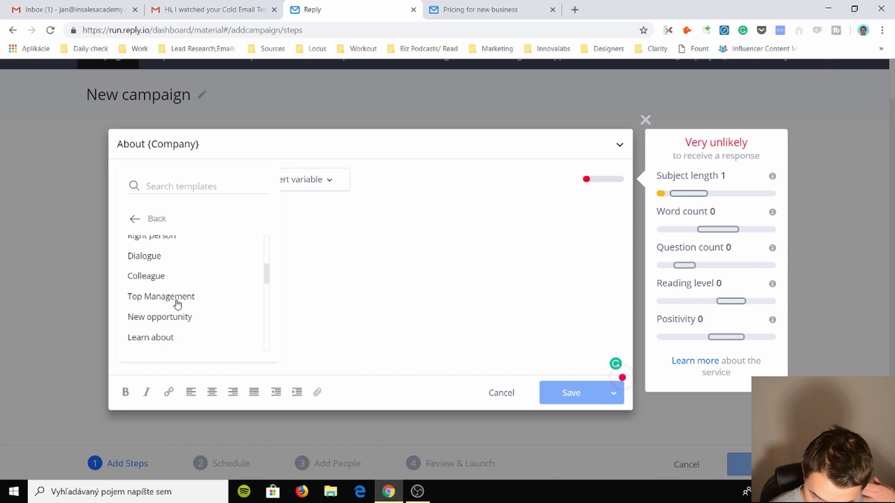
left_click(171, 281)
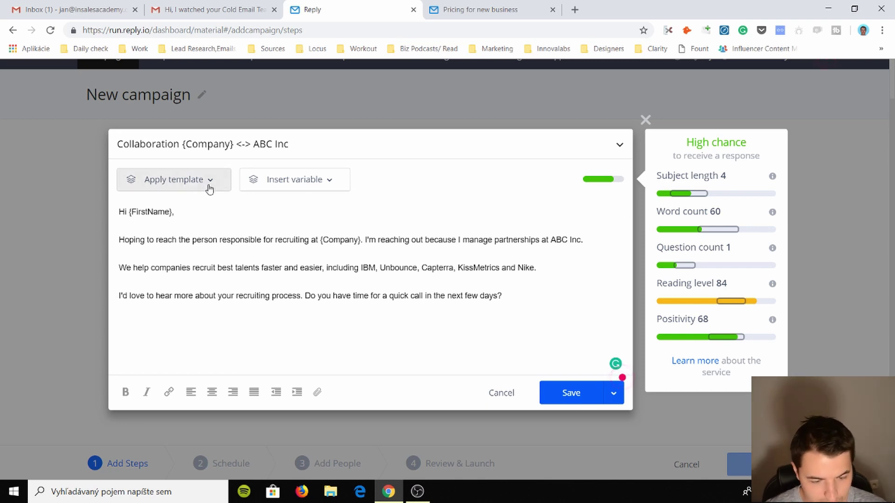
left_click(174, 179)
left_click(169, 286)
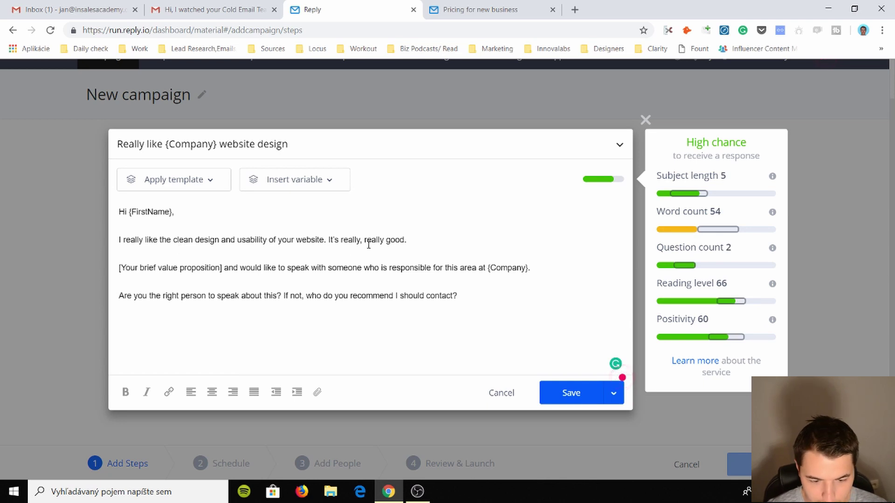
triple_click(231, 243)
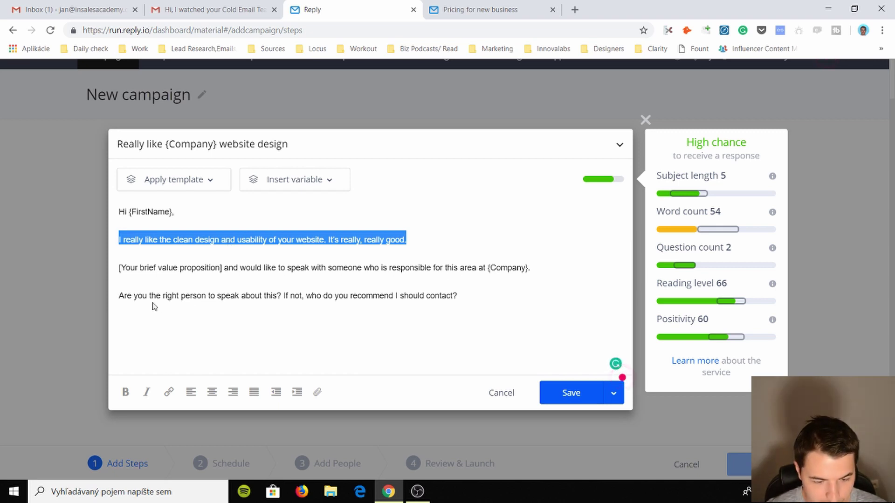
- Try the Looking for advice template and inspect its Here's my idea paragraph
left_click(173, 179)
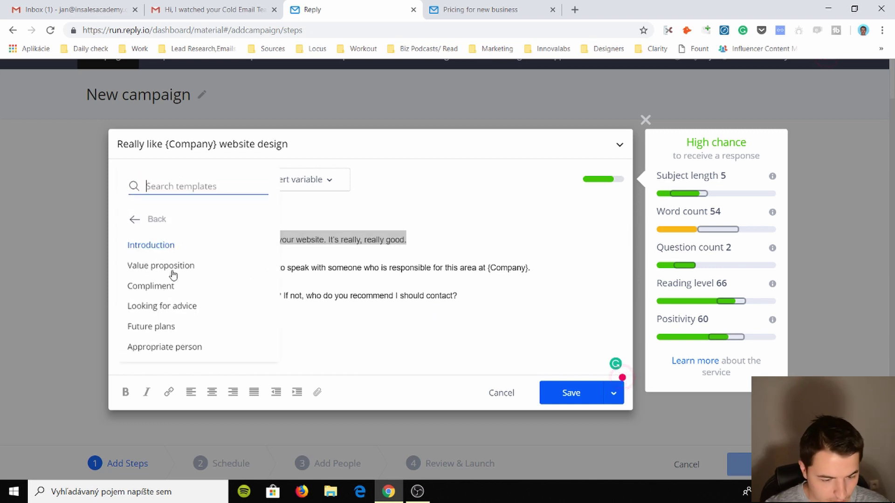
double_click(175, 294)
left_click(173, 180)
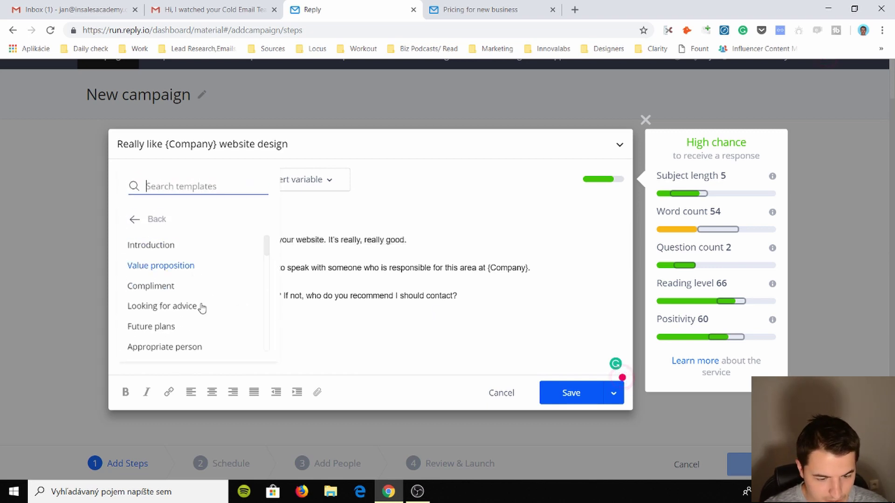
left_click(182, 303)
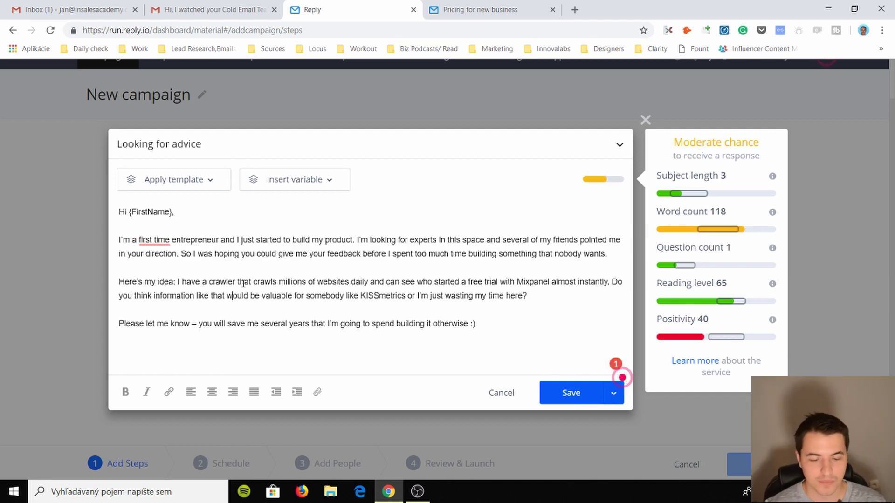
triple_click(372, 298)
left_click(368, 297)
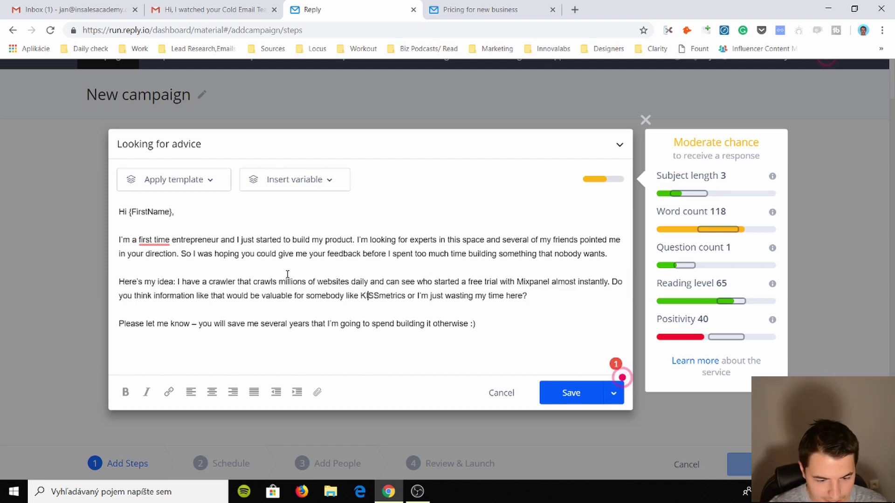
triple_click(287, 275)
left_click(287, 275)
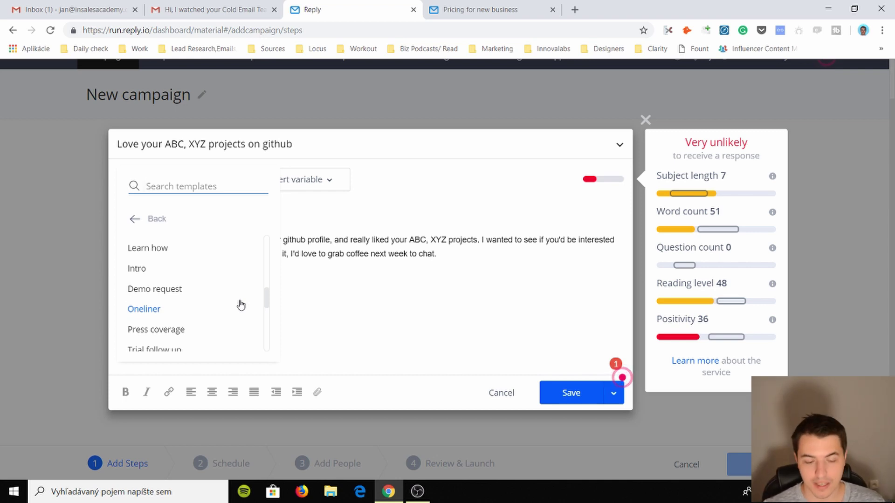
- Rewrite the subject as About followed by the Company variable
left_click(330, 254)
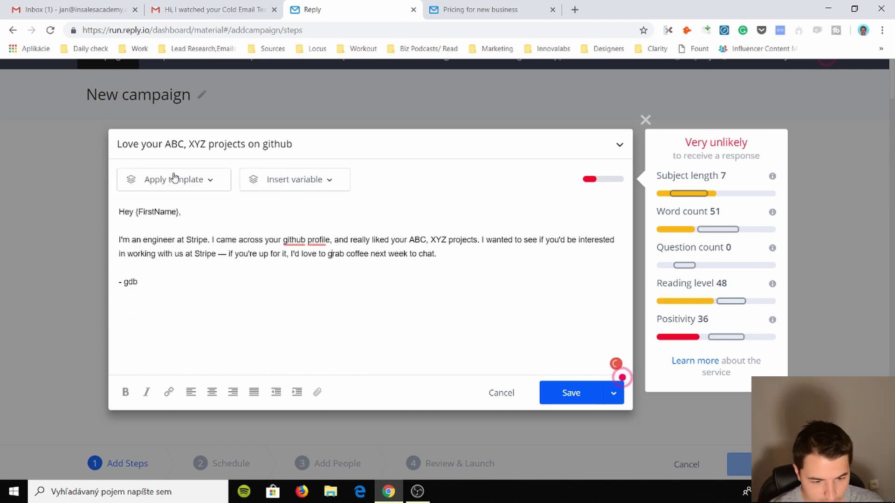
triple_click(178, 243)
triple_click(158, 143)
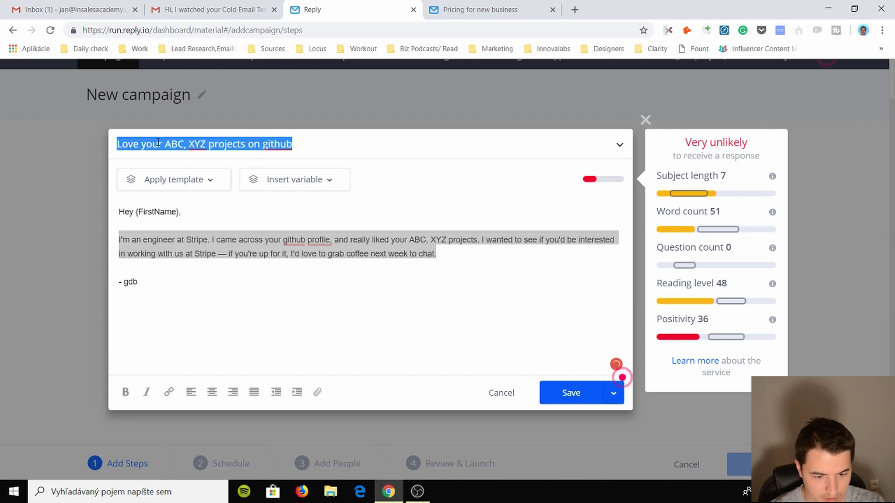
type("Hi")
key("BackSpace")
key("BackSpace")
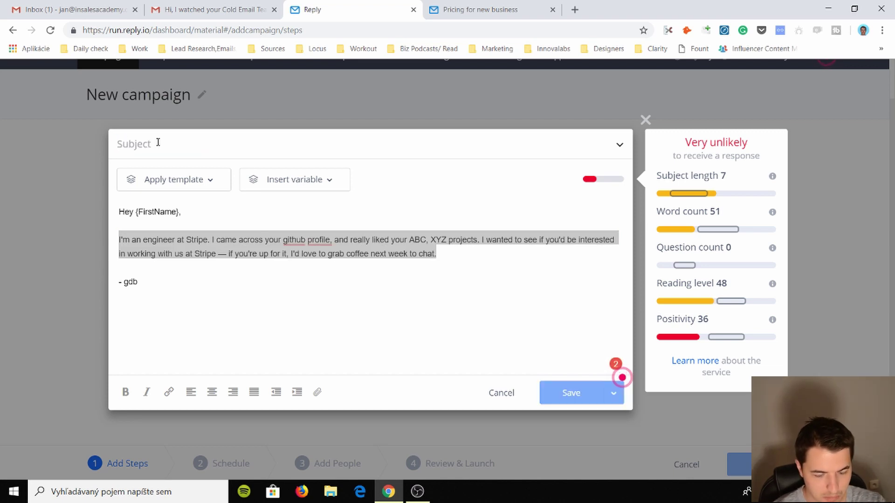
type("Abou")
key("BackSpace")
key("BackSpace")
type("out")
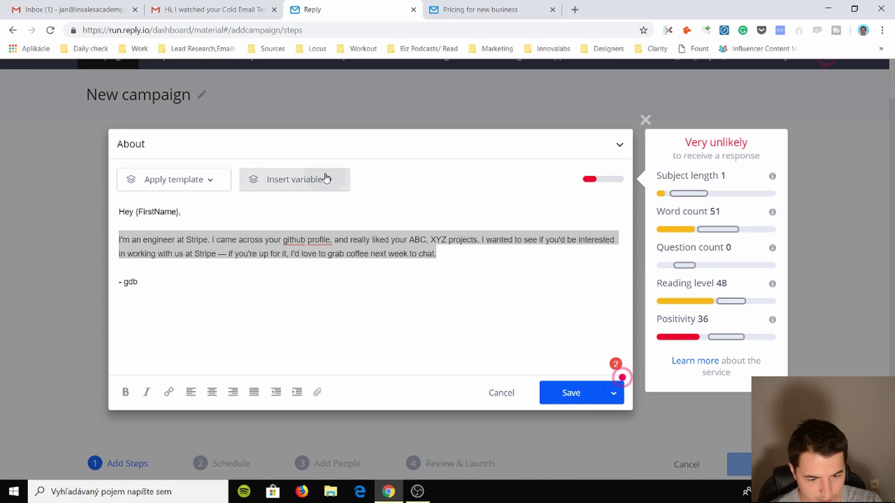
left_click(324, 179)
left_click(262, 286)
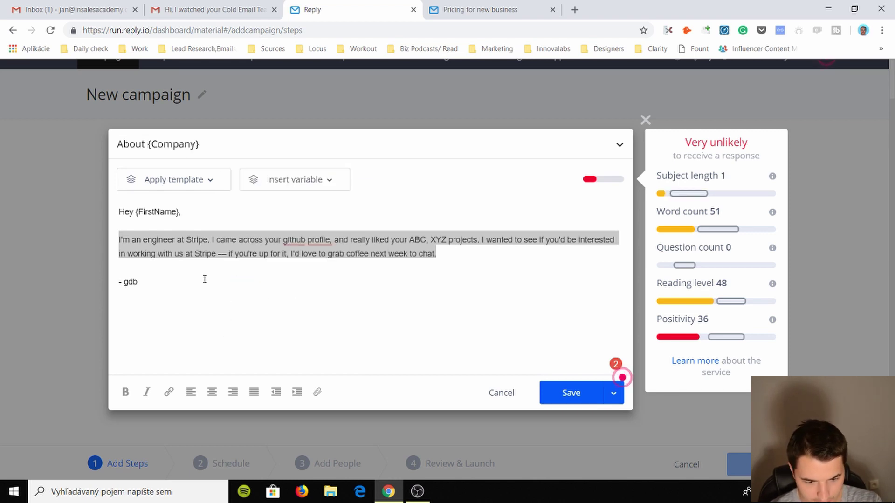
- Replace the body text with 'What's up bou .' and save the email as Step 1
left_click(193, 263)
left_click_drag(143, 240, 220, 266)
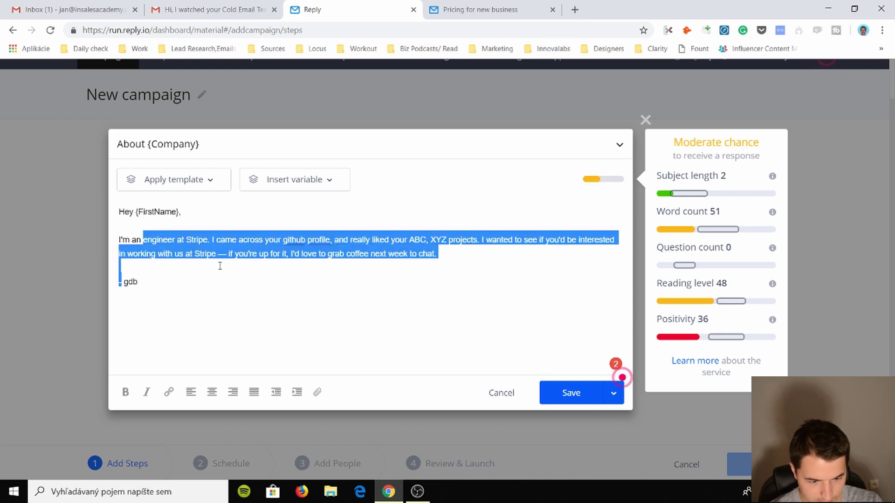
key("BackSpace")
key("BackSpace")
key("BackSpace")
key("BackSpace")
key("BackSpace")
key("BackSpace")
key("BackSpace")
key("BackSpace")
type("What's up bou .")
key("Return")
key("Return")
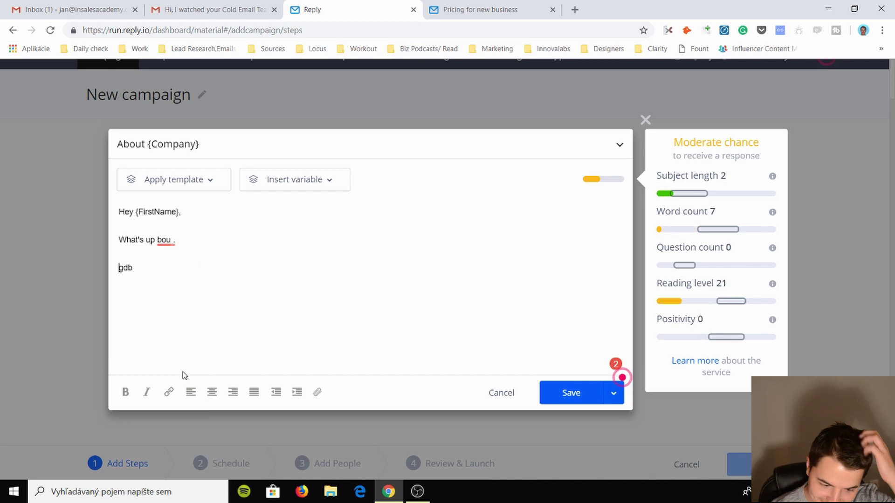
left_click(571, 395)
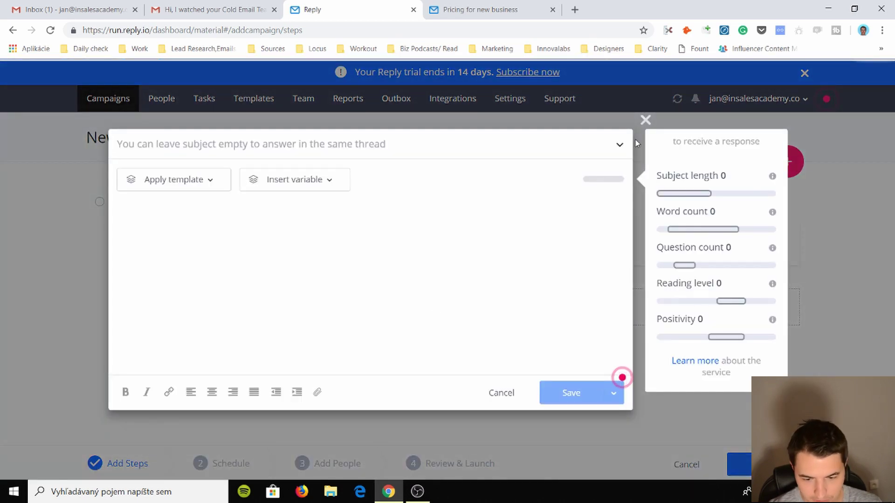
- Move on to the Schedule stage and start a new schedule with Wednesday enabled
left_click(645, 120)
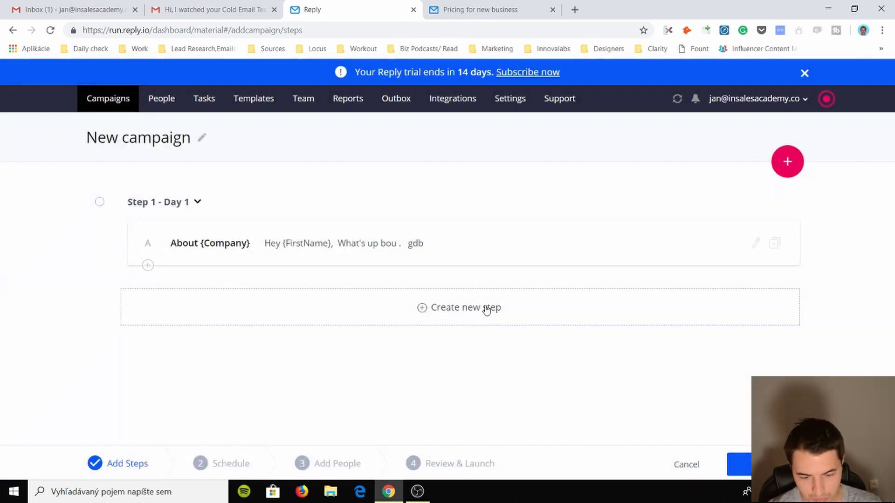
left_click(745, 472)
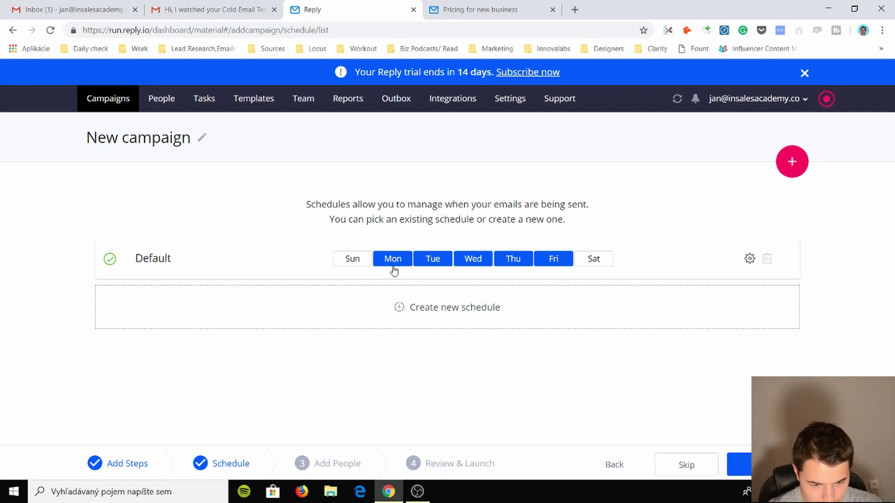
left_click(405, 308)
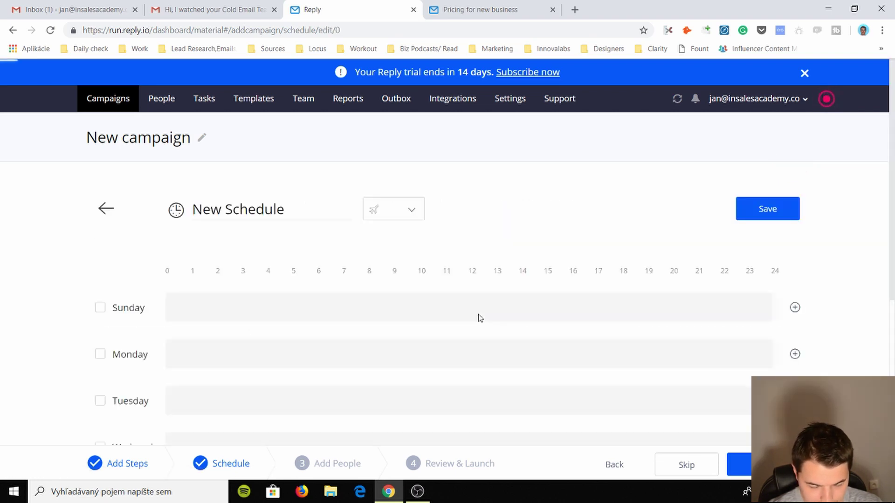
scroll(326, 233, "down", 3)
left_click(277, 93)
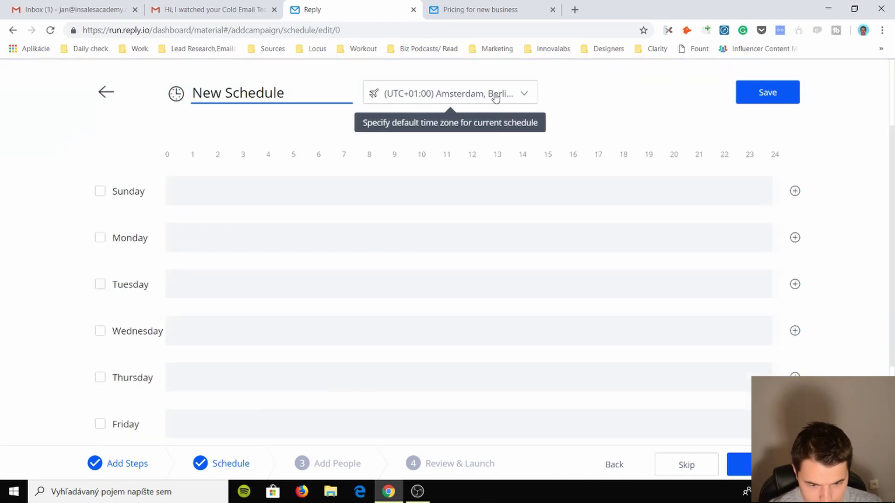
left_click(102, 336)
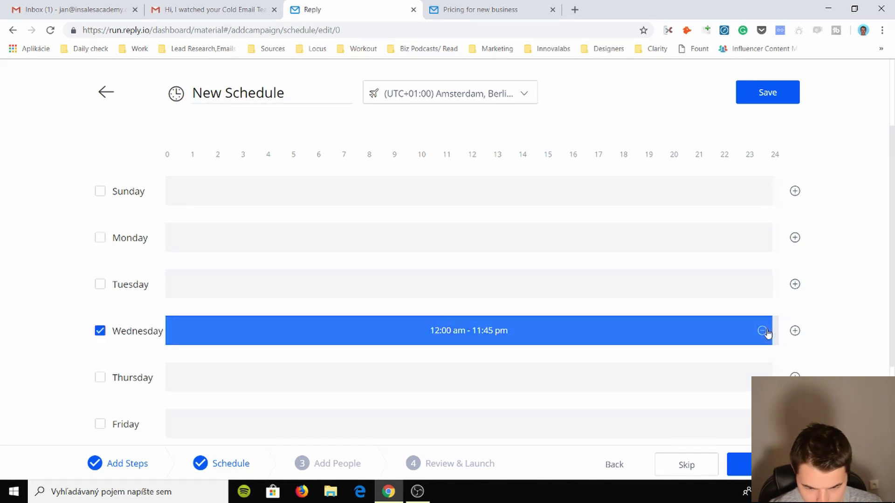
- Add a 5:30 PM–6 PM Wednesday time range and enable a separate follow-up schedule
left_click(794, 332)
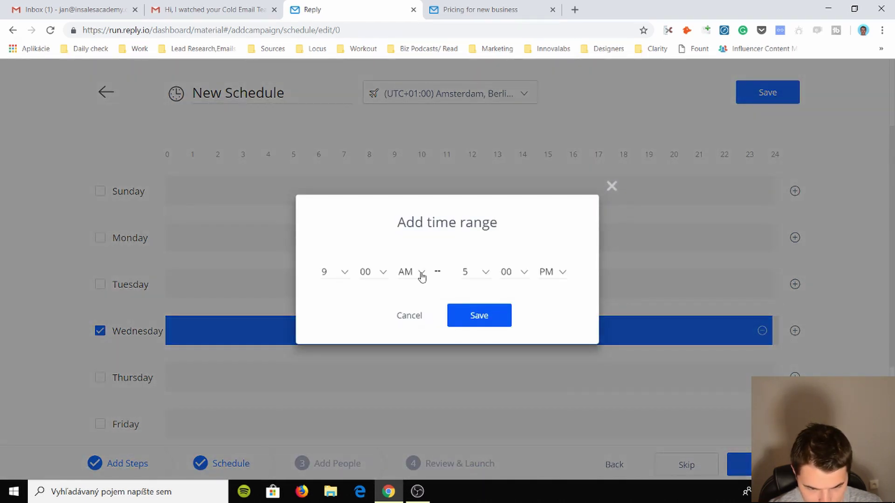
left_click(344, 274)
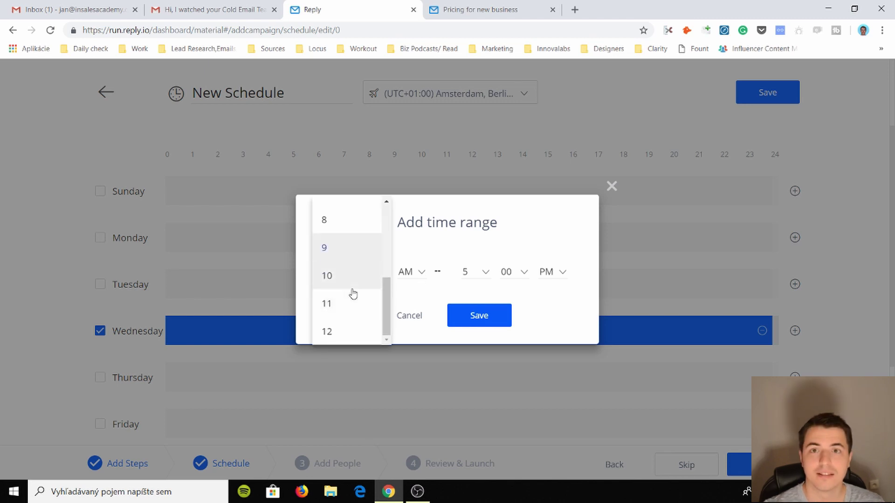
key("5")
left_click(371, 280)
left_click(387, 329)
left_click(415, 271)
left_click(419, 312)
left_click(468, 275)
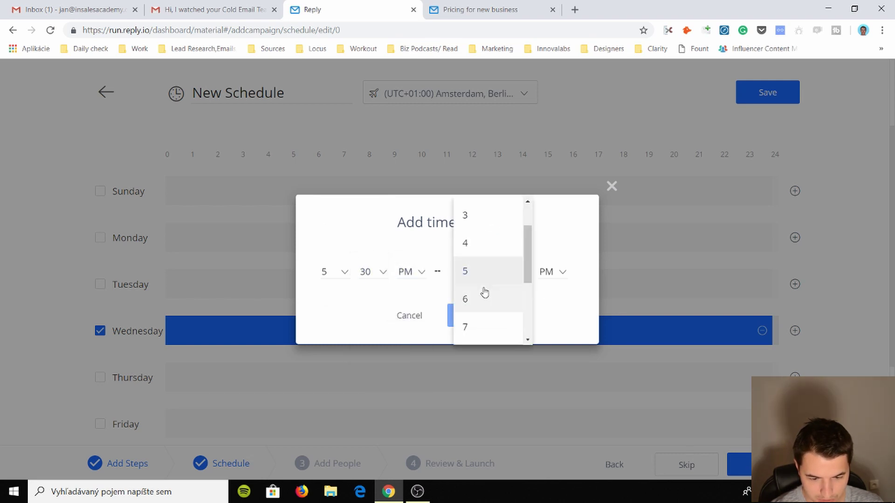
left_click(481, 294)
left_click(515, 277)
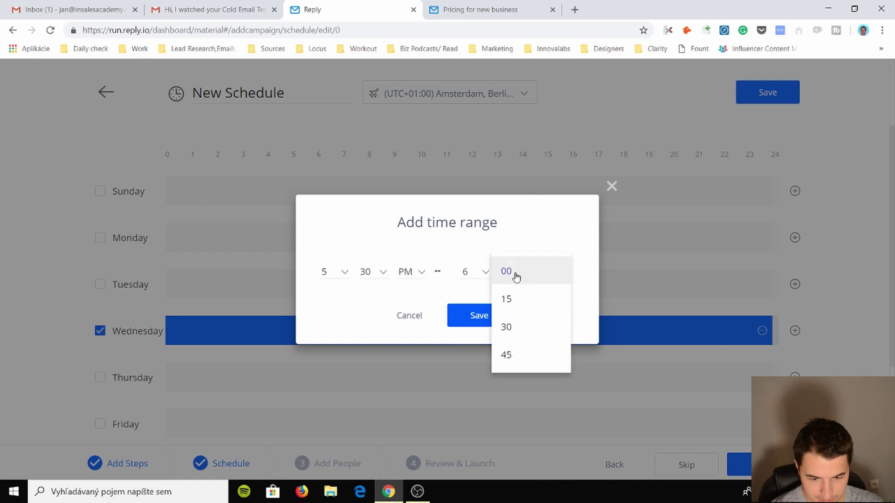
left_click(473, 306)
scroll(312, 294, "down", 4)
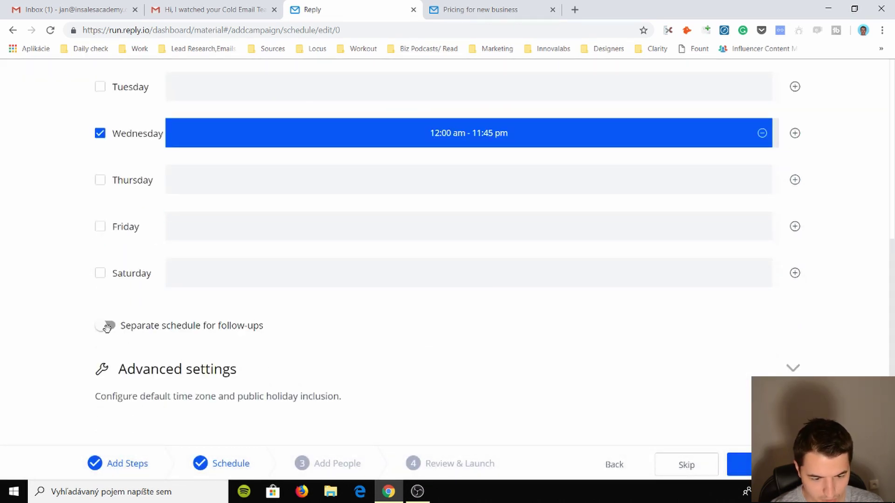
left_click(108, 327)
- Turn off the separate follow-up schedule and expand Advanced settings
scroll(185, 344, "down", 4)
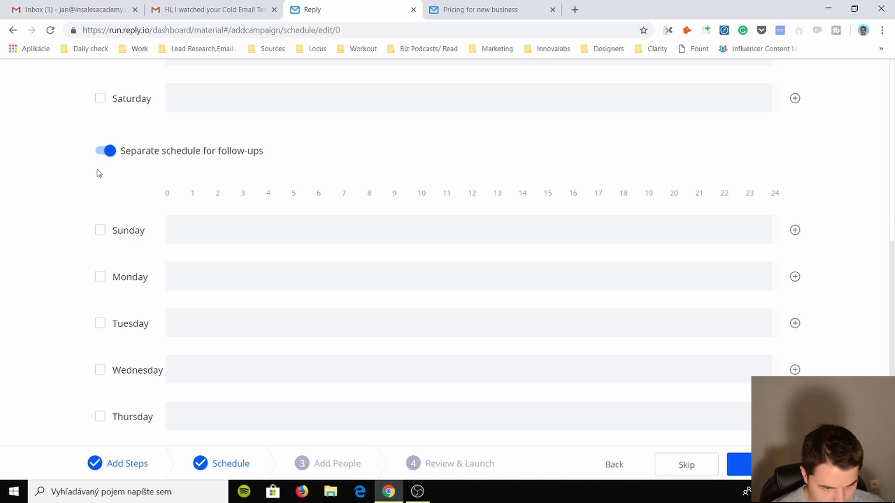
left_click(97, 154)
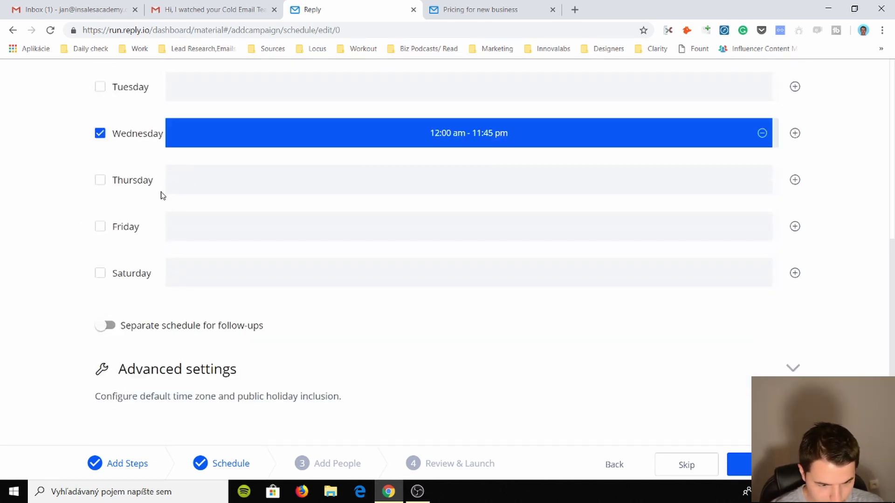
left_click(266, 385)
scroll(219, 396, "down", 1)
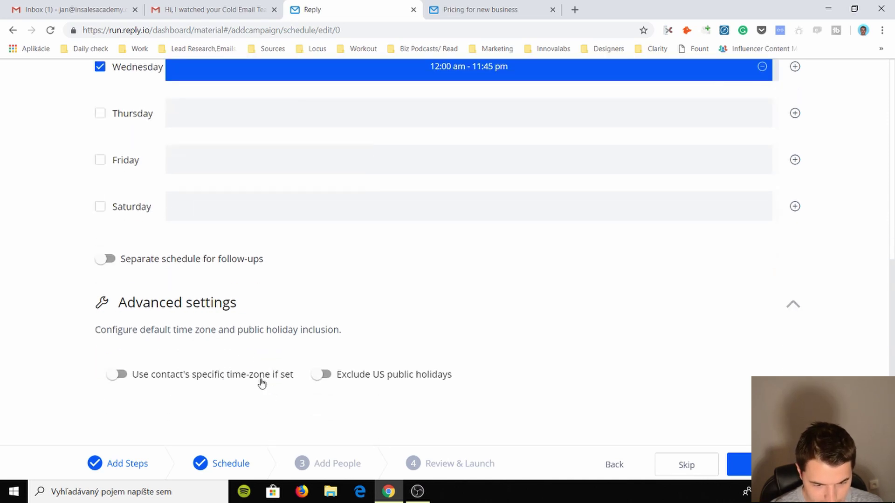
- Leave contact time zones and US holiday exclusion off, then save the New Schedule
left_click(129, 377)
left_click(129, 378)
left_click(326, 375)
left_click(322, 375)
scroll(345, 357, "up", 8)
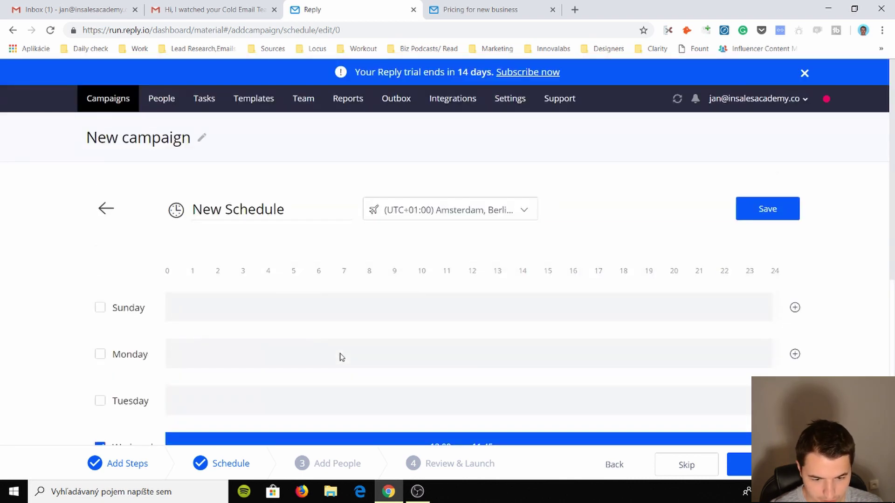
left_click(768, 209)
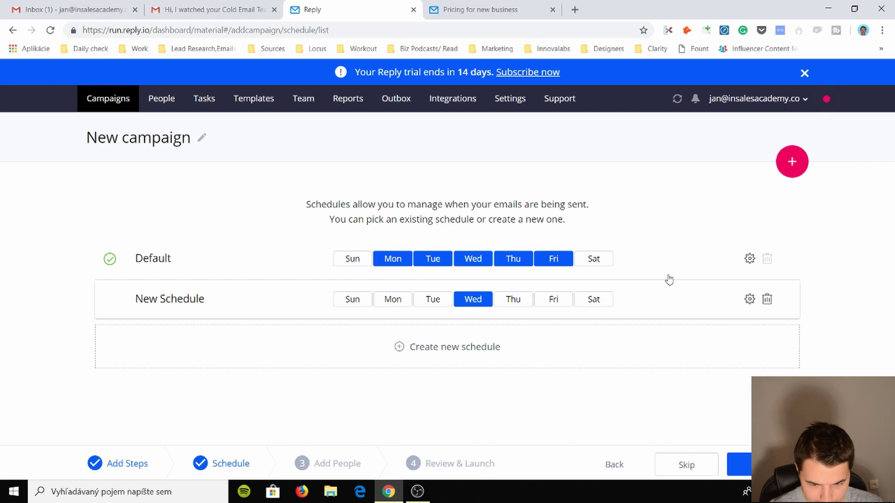
- Continue to the Add People stage and choose to create a contact manually
left_click(738, 464)
scroll(441, 302, "down", 2)
scroll(441, 302, "down", 1)
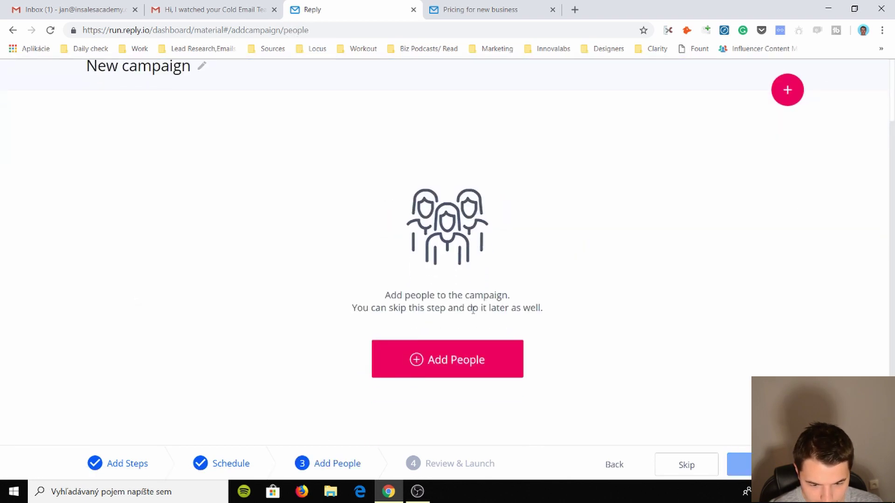
left_click(414, 363)
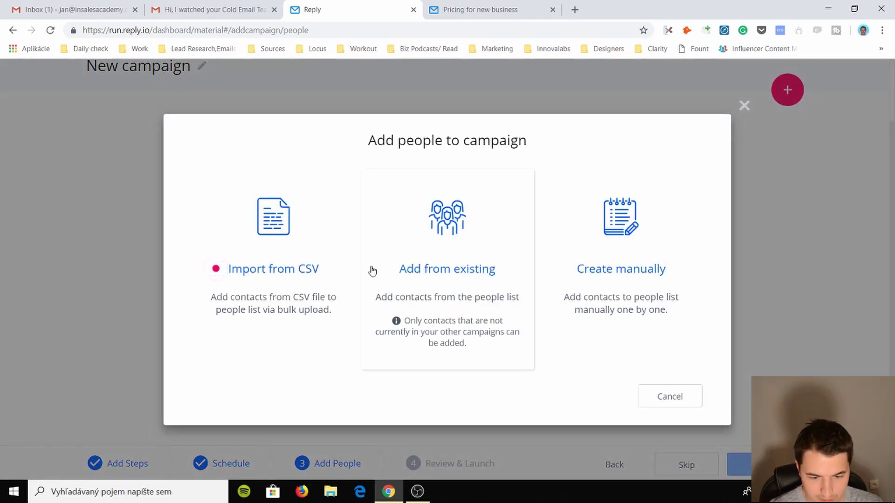
left_click(627, 265)
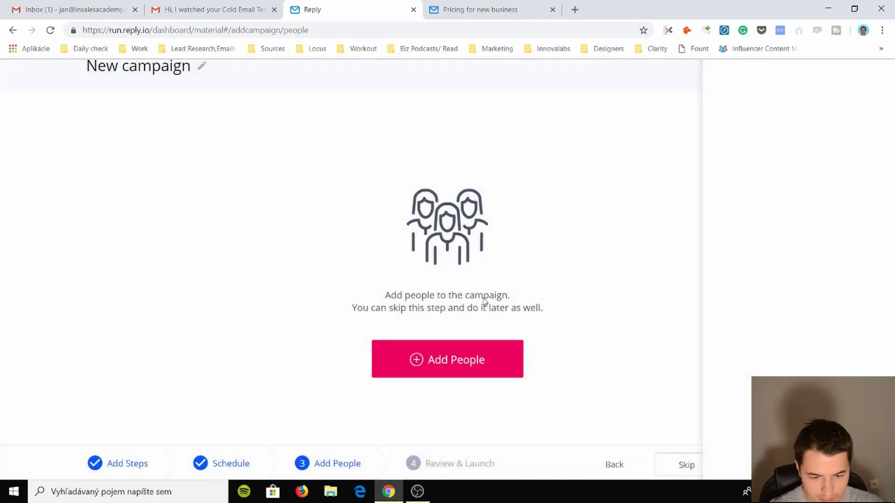
- Enter the contact's email address, picking it from the suggestions
left_click(769, 134)
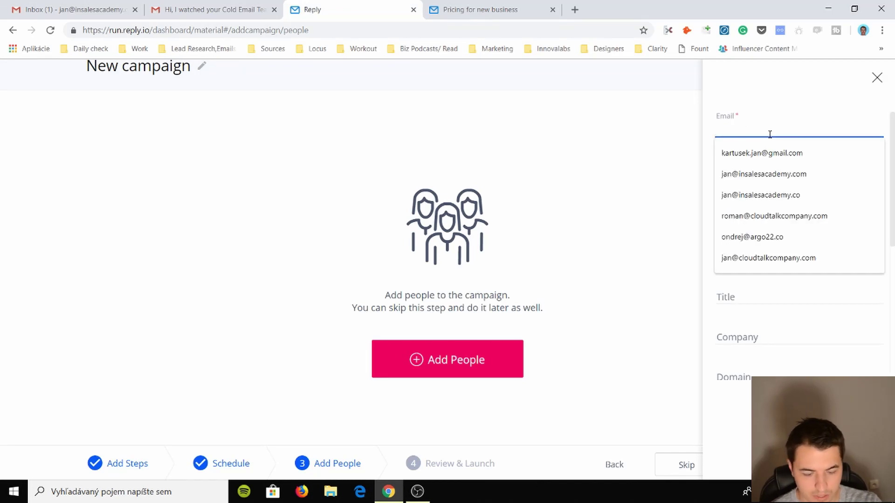
type("jan@")
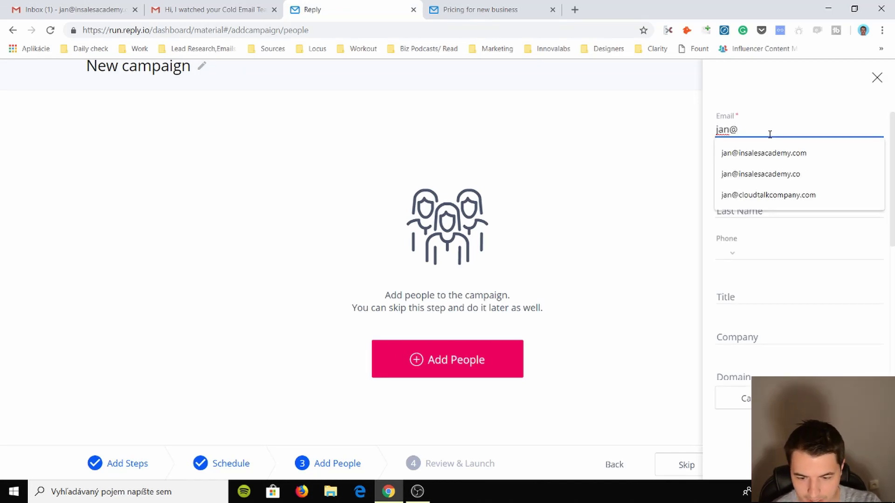
key("Down")
key("Return")
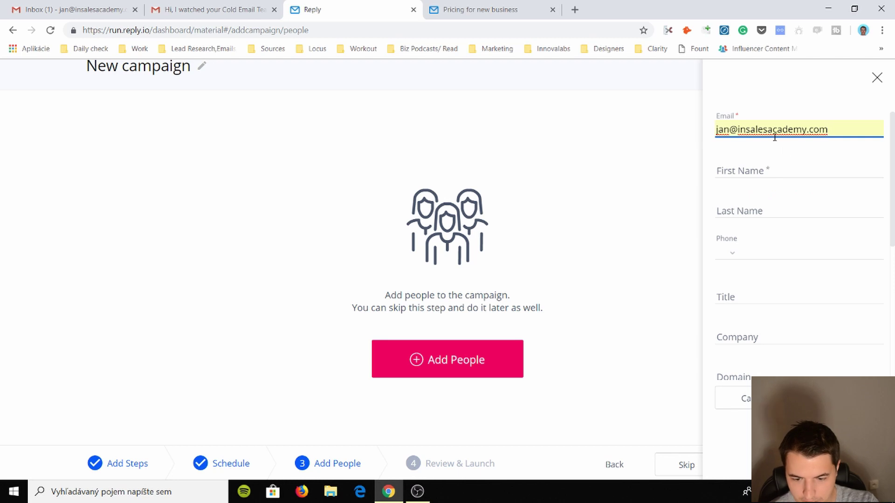
left_click(777, 162)
- Fill in the contact's first and last name and the company 'In Sales Academy'
left_click(778, 173)
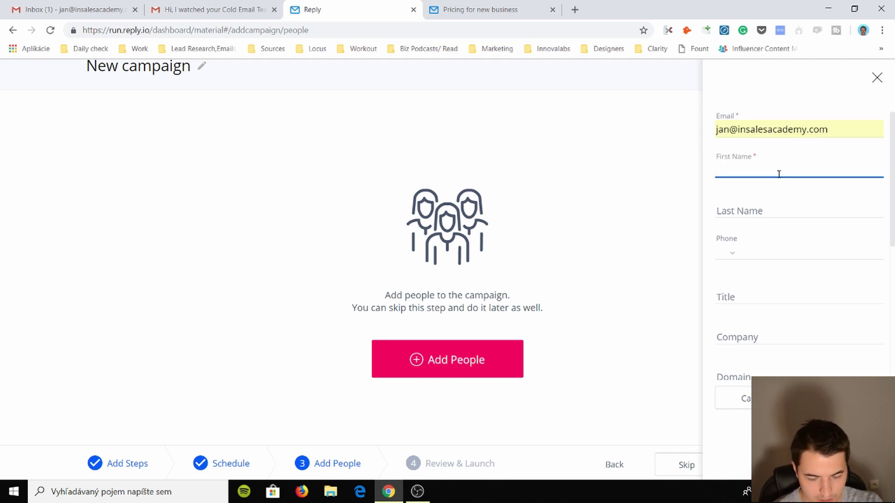
type("Method")
key("Tab")
type("Man")
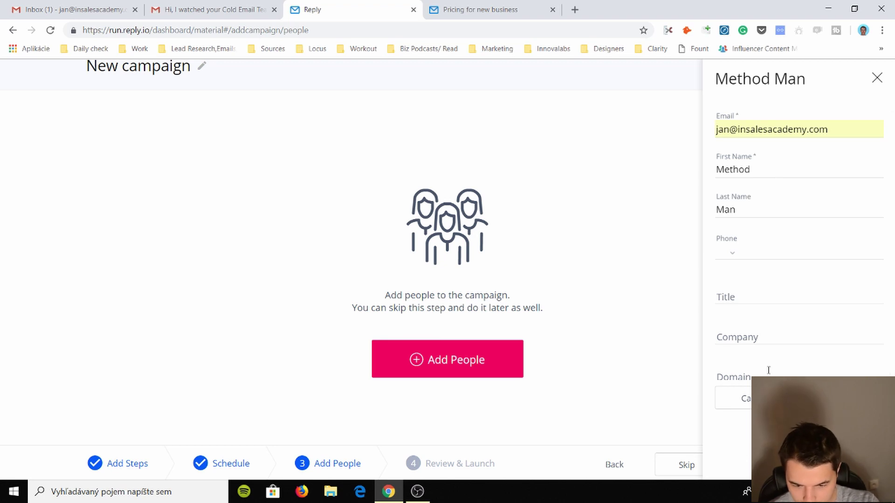
left_click(782, 335)
type("J")
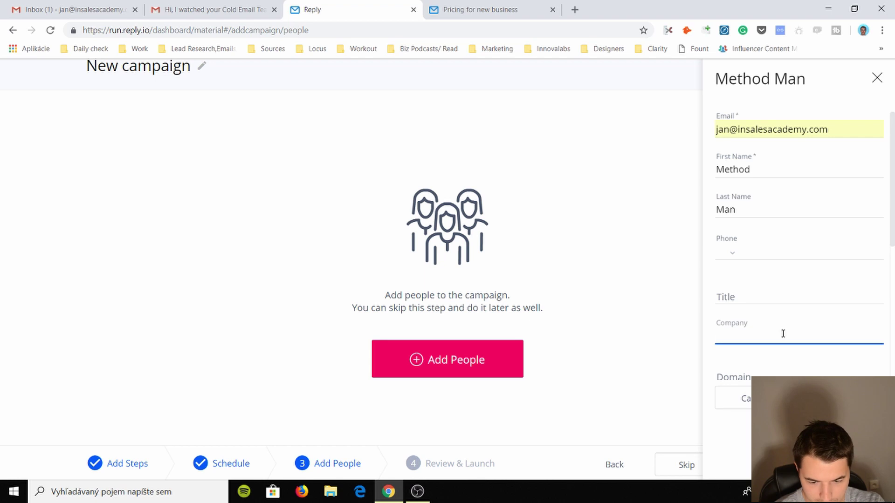
type("In Sales Academy")
left_click(771, 313)
scroll(794, 300, "down", 4)
scroll(760, 275, "down", 2)
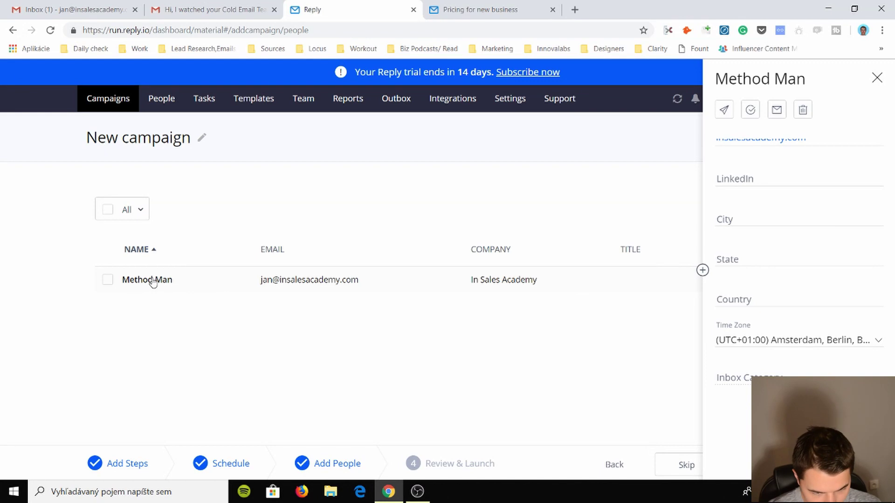
- Close the contact's details without moving it and advance to Review & Launch
left_click(109, 281)
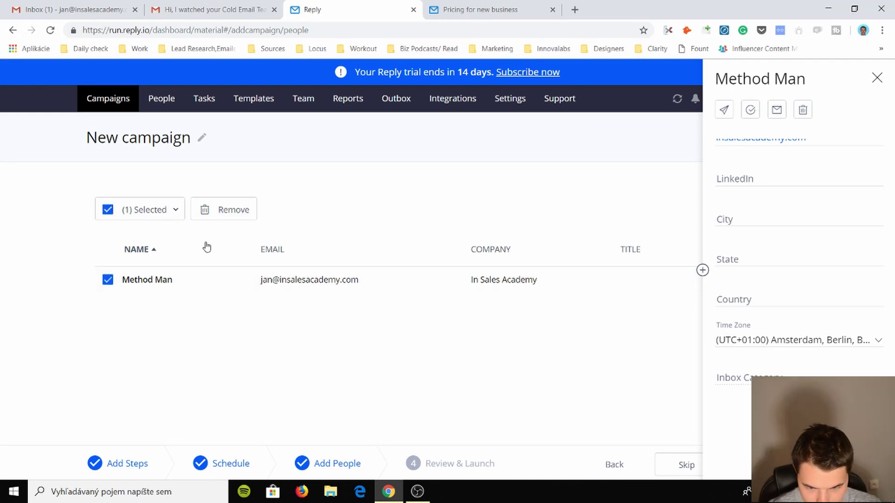
left_click(109, 279)
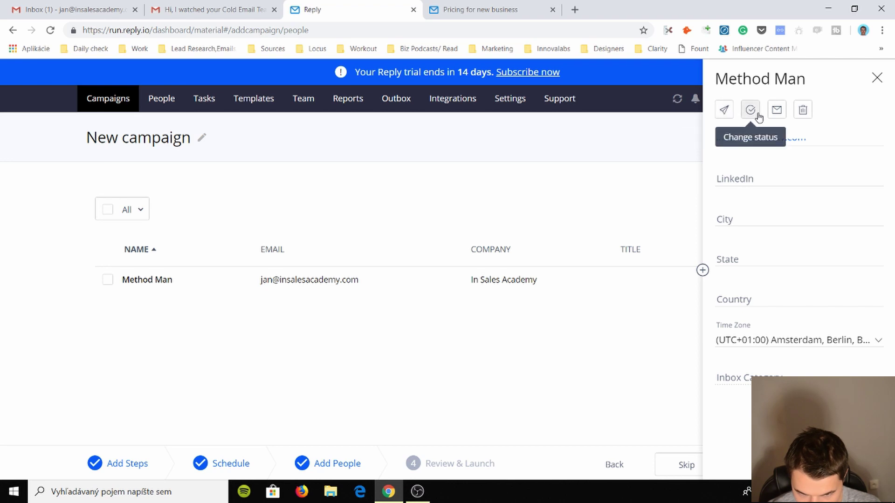
left_click(725, 111)
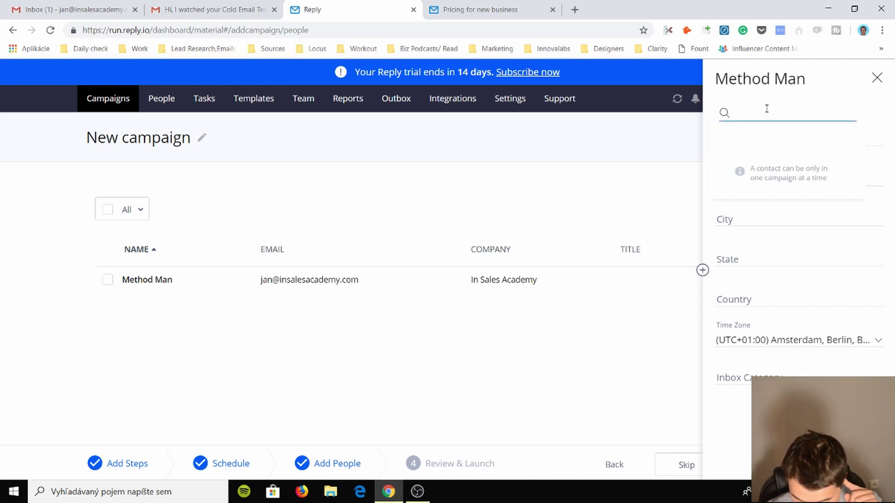
left_click(822, 232)
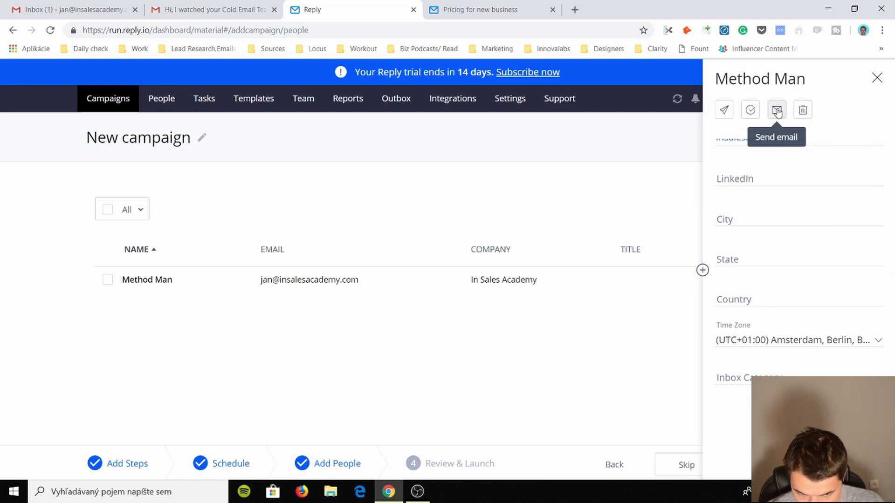
left_click(876, 79)
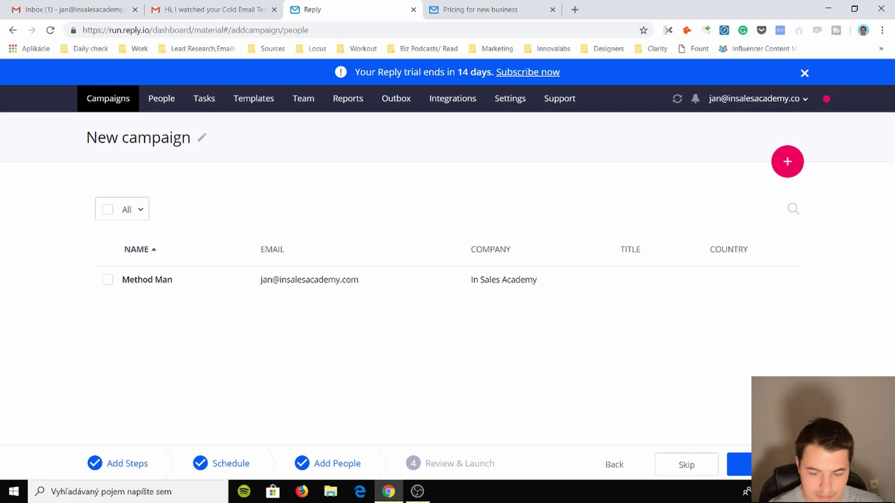
left_click(740, 464)
- Dismiss the advanced settings tip, save New campaign, and close the tour tip
scroll(274, 282, "down", 1)
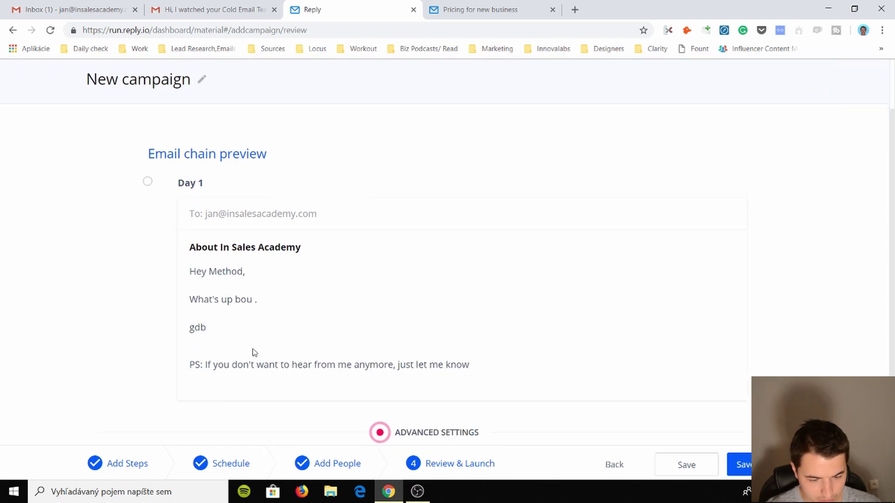
scroll(235, 256, "down", 1)
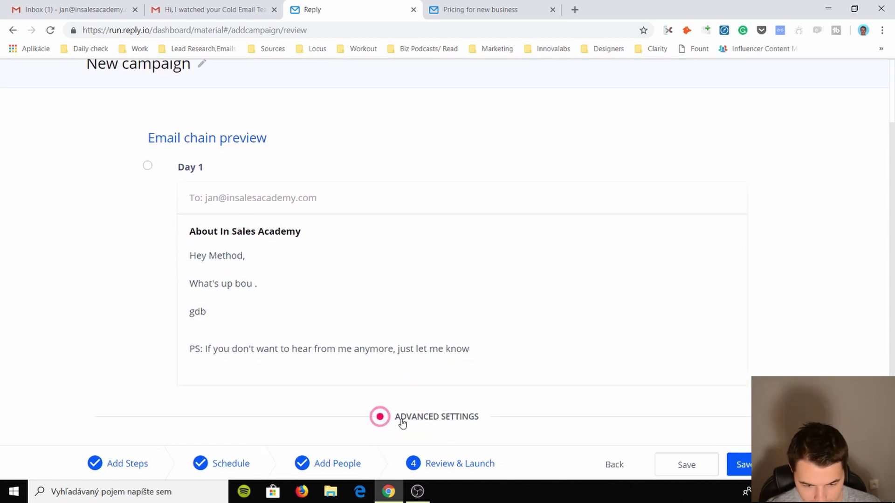
left_click(384, 419)
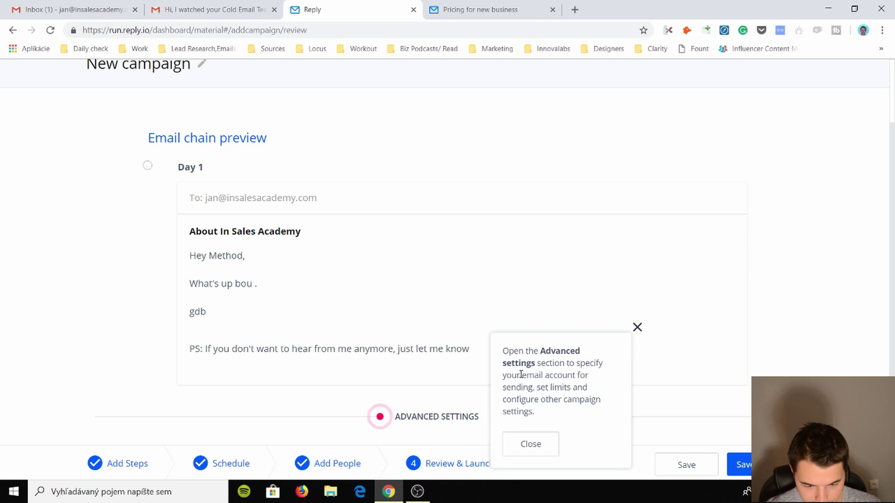
left_click(537, 449)
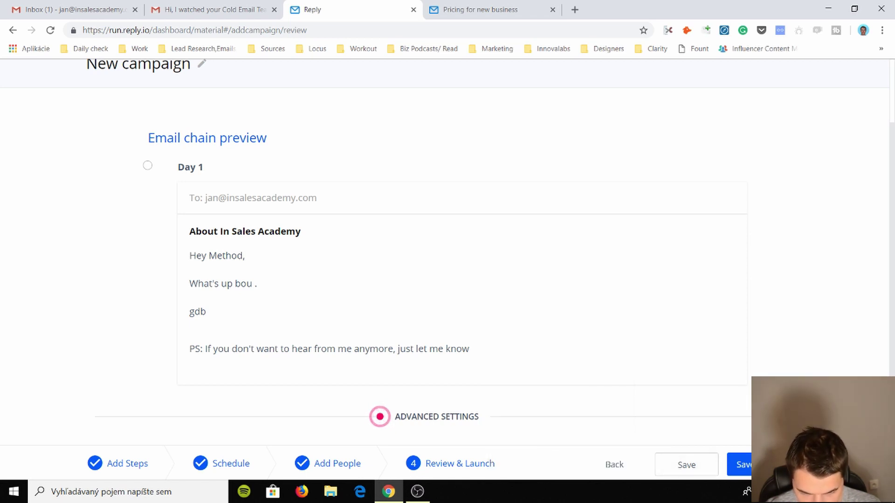
left_click(746, 464)
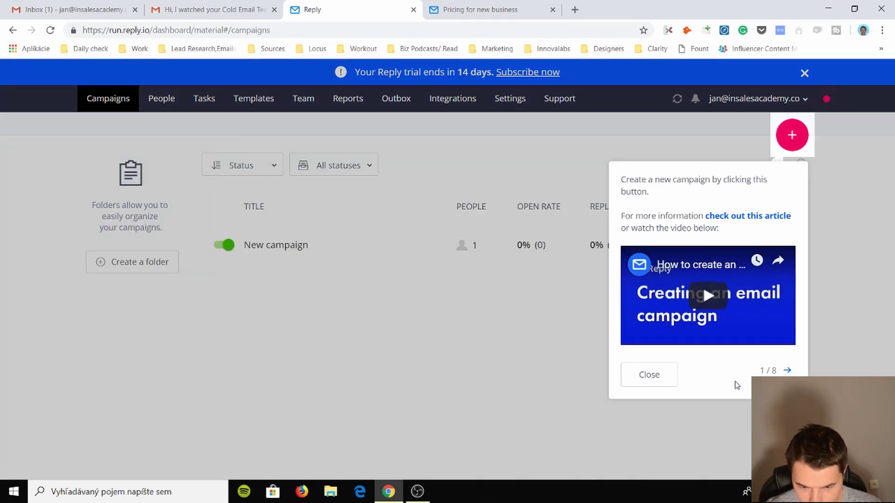
left_click(647, 374)
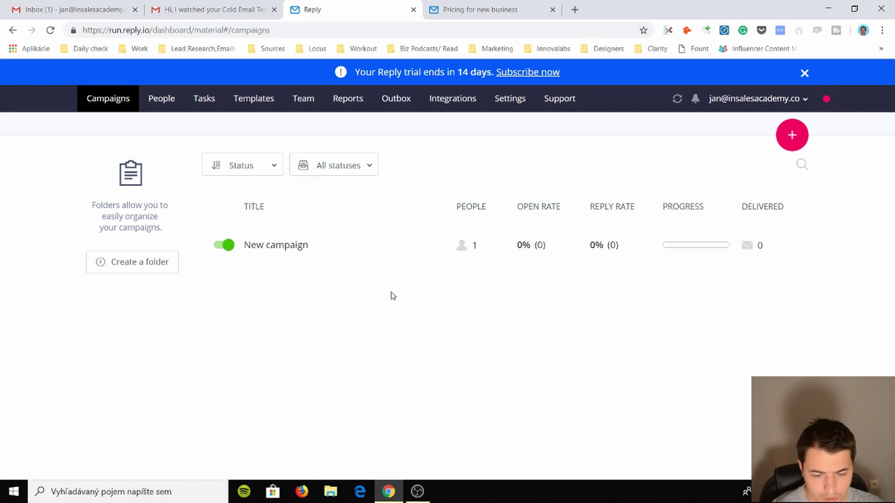
left_click(222, 245)
left_click(228, 245)
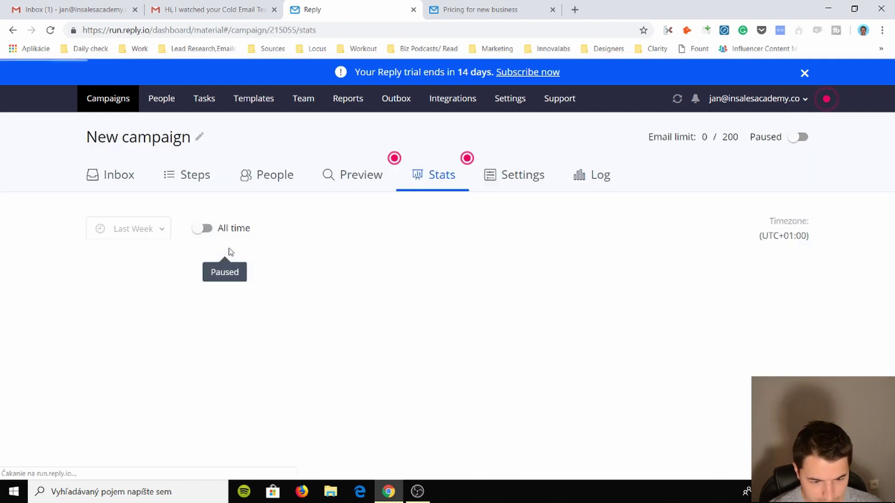
left_click(207, 229)
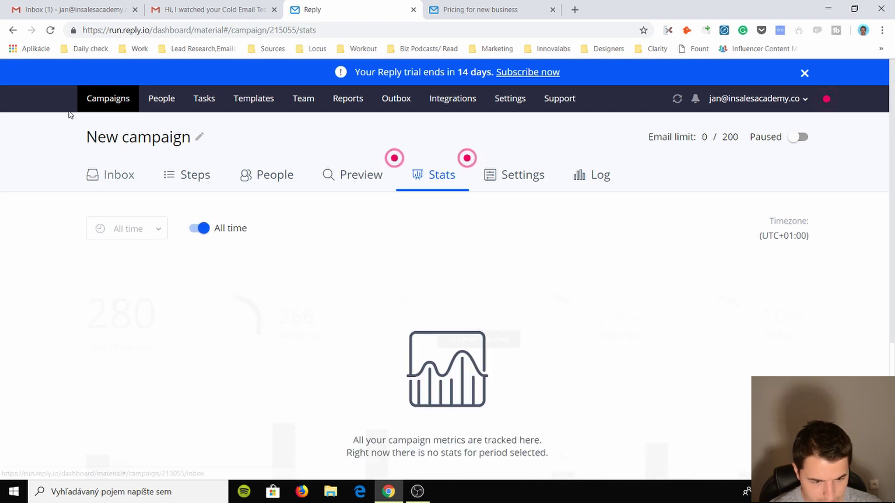
left_click(96, 98)
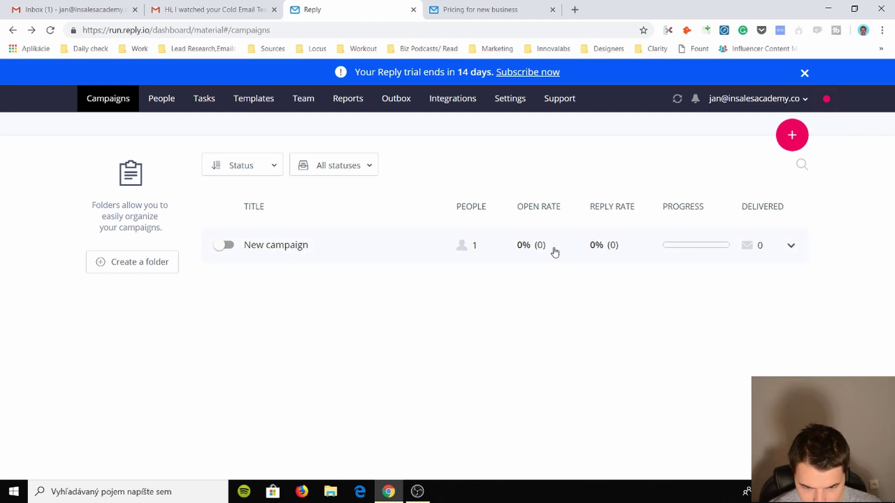
left_click(228, 244)
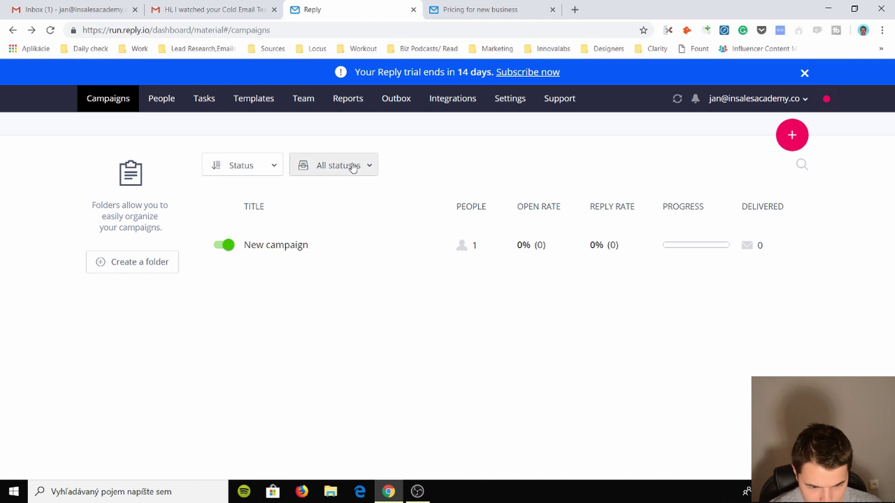
left_click(365, 171)
left_click(257, 166)
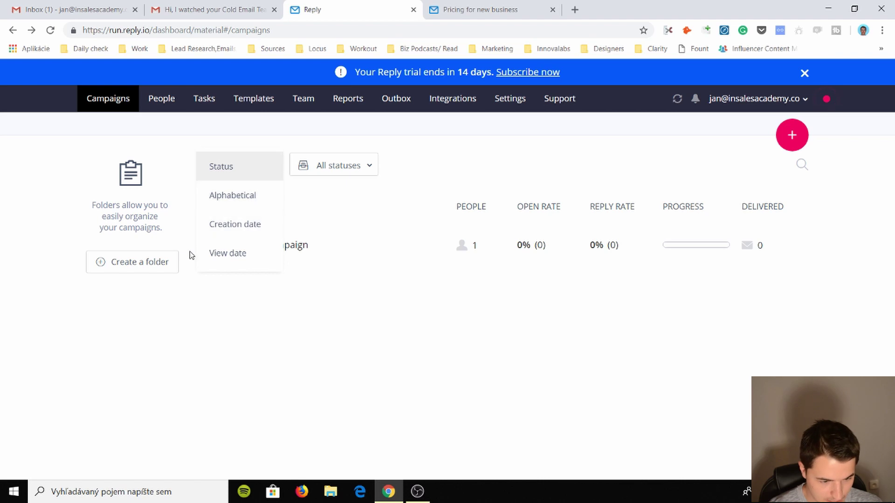
- Create a campaign folder named 'USA - Agencies'
left_click(164, 222)
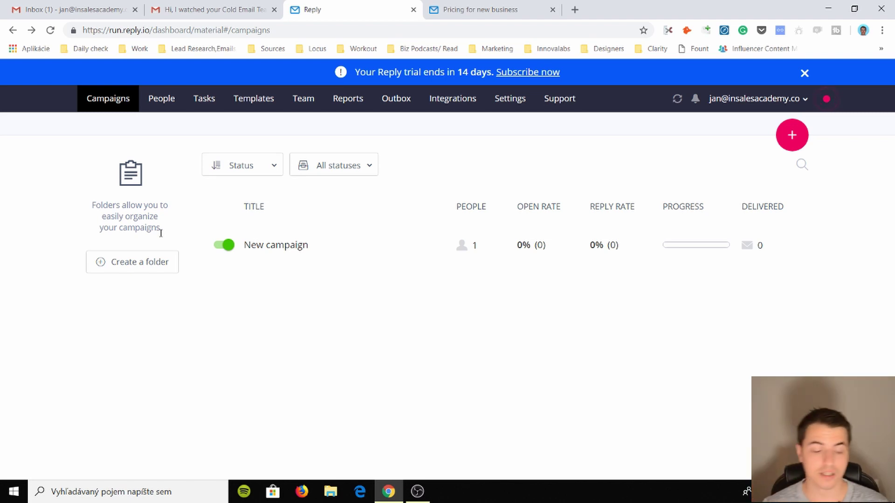
left_click(149, 261)
key("BackSpace")
key("BackSpace")
key("BackSpace")
key("BackSpace")
key("BackSpace")
key("BackSpace")
key("BackSpace")
key("BackSpace")
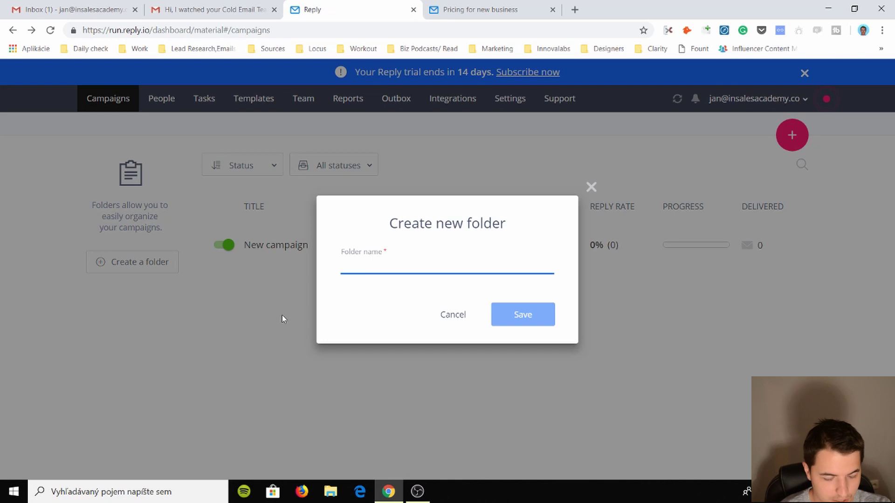
type("USA - Agencies")
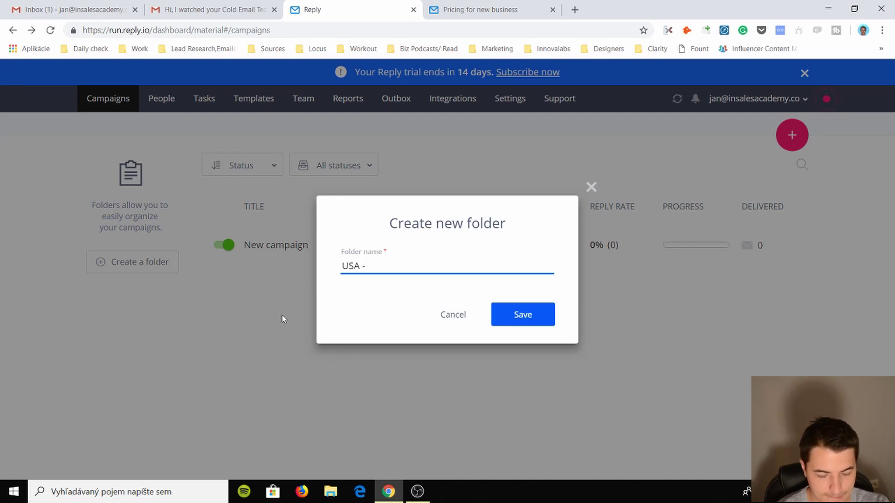
key("Return")
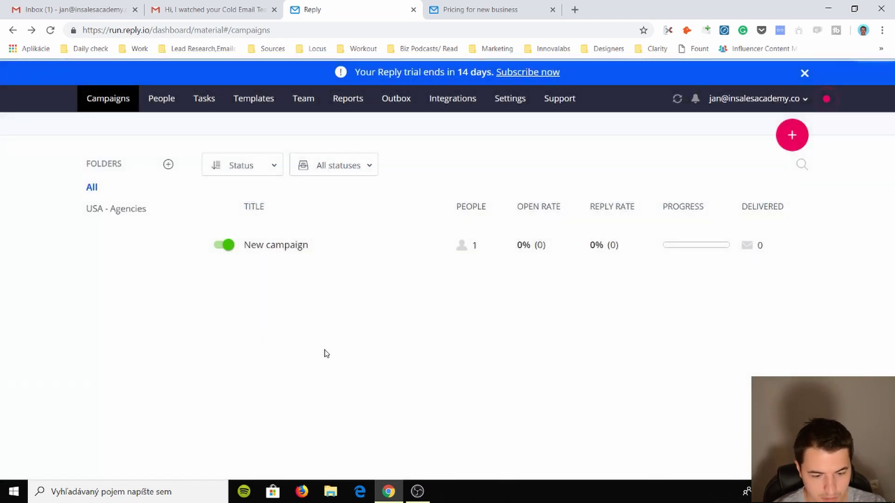
left_click(120, 208)
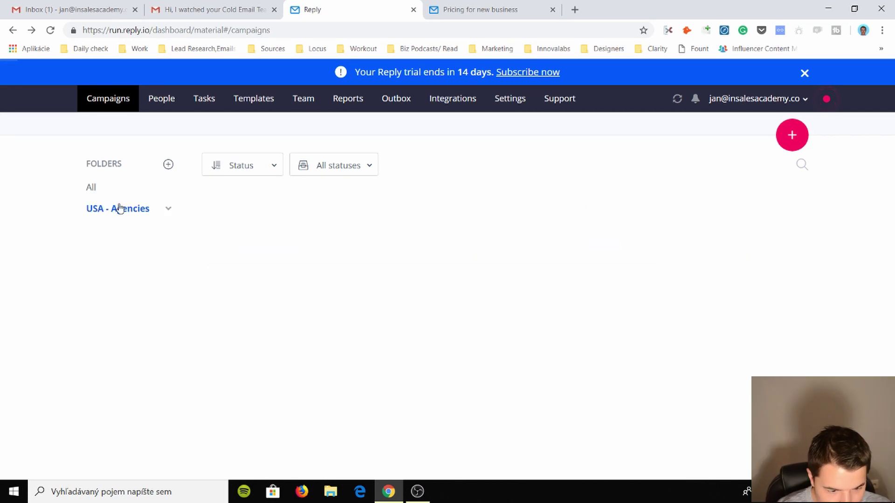
left_click(92, 187)
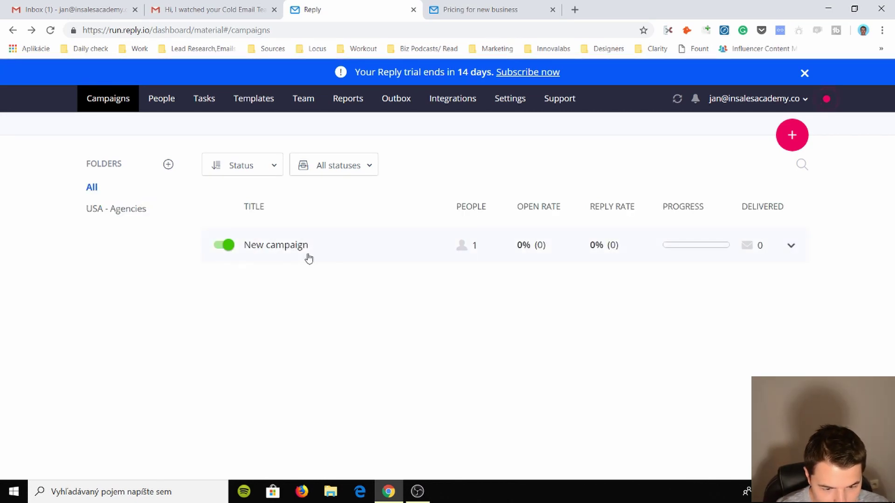
- Move New campaign into the USA - Agencies folder
left_click_drag(315, 248, 130, 220)
left_click(154, 263)
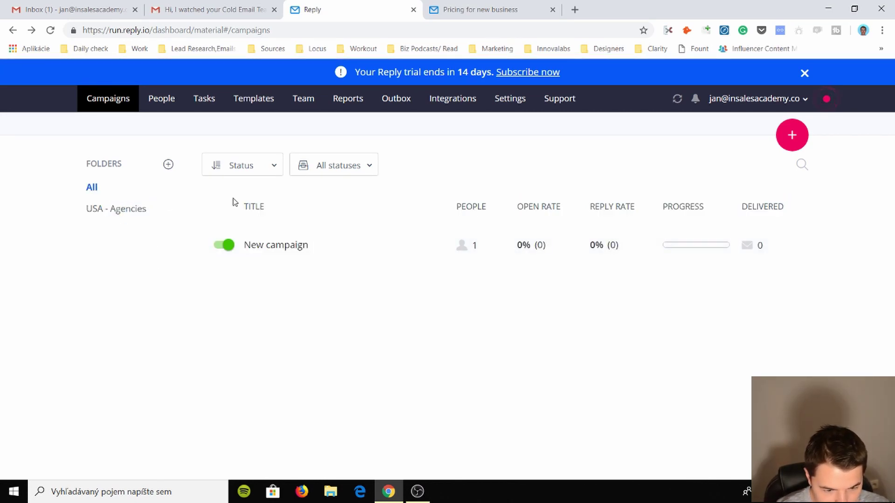
left_click(124, 208)
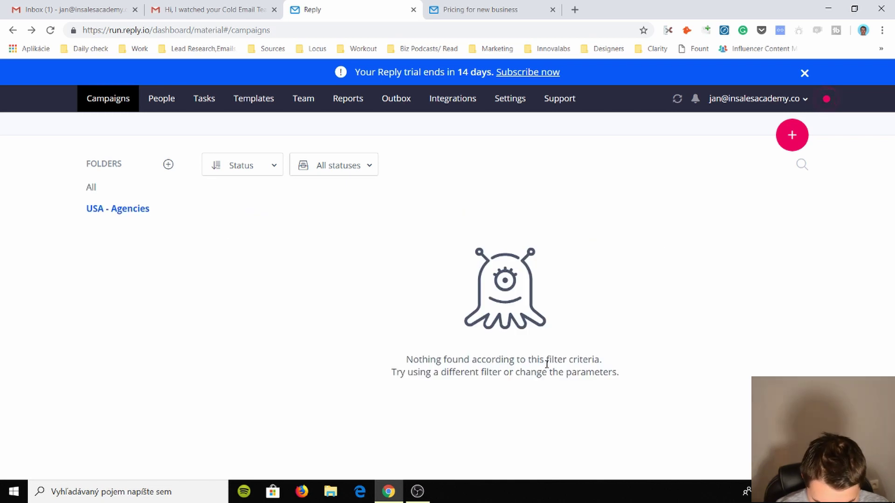
left_click(104, 185)
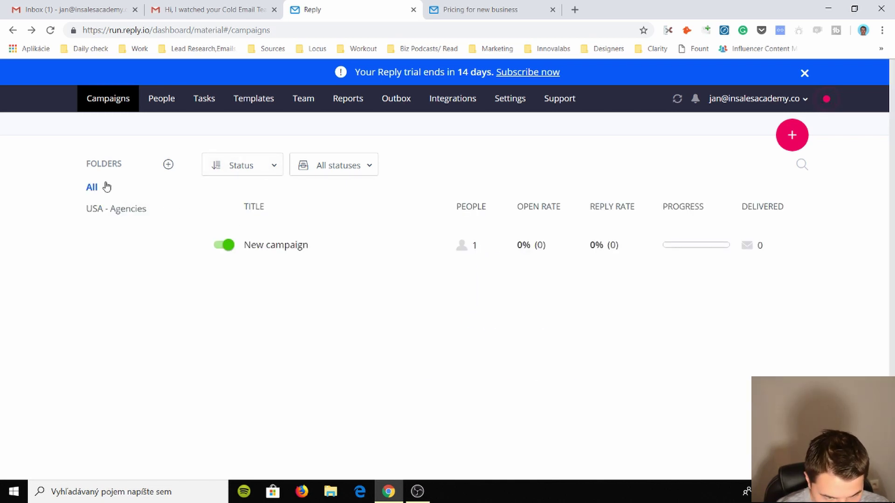
left_click(792, 249)
mouse_move(768, 340)
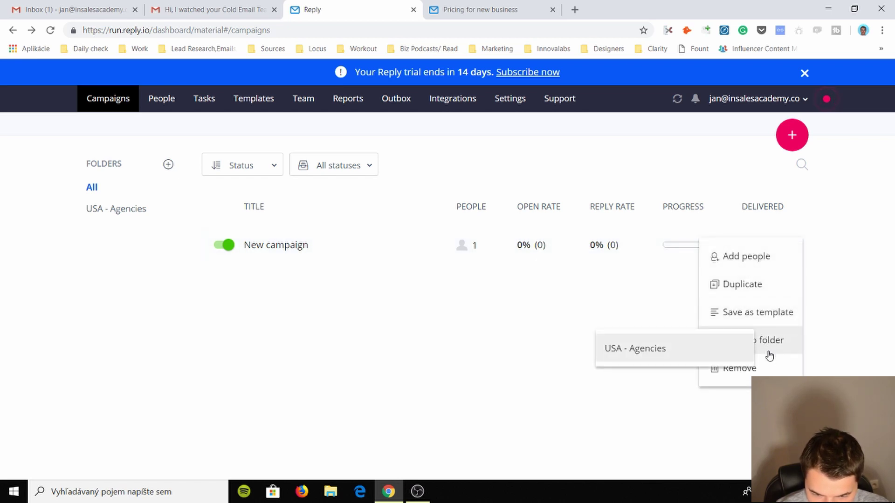
left_click(672, 349)
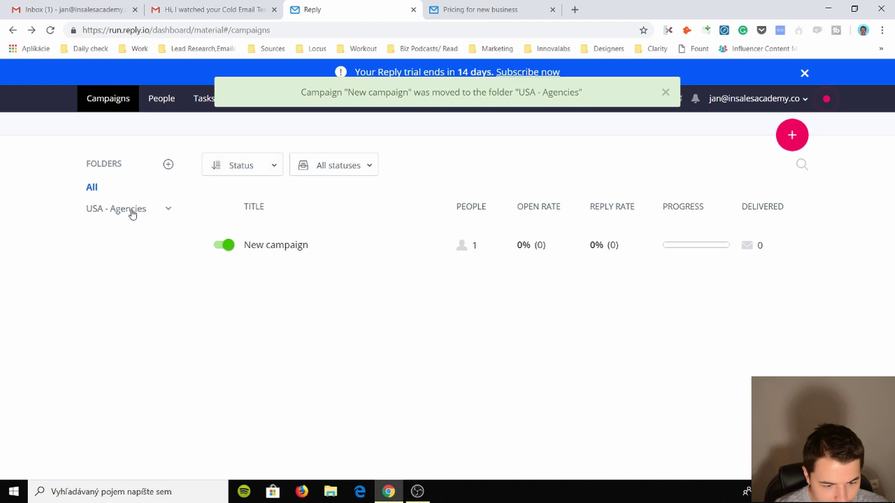
- Sort campaigns alphabetically by title, keeping the status filter on All statuses
left_click(239, 173)
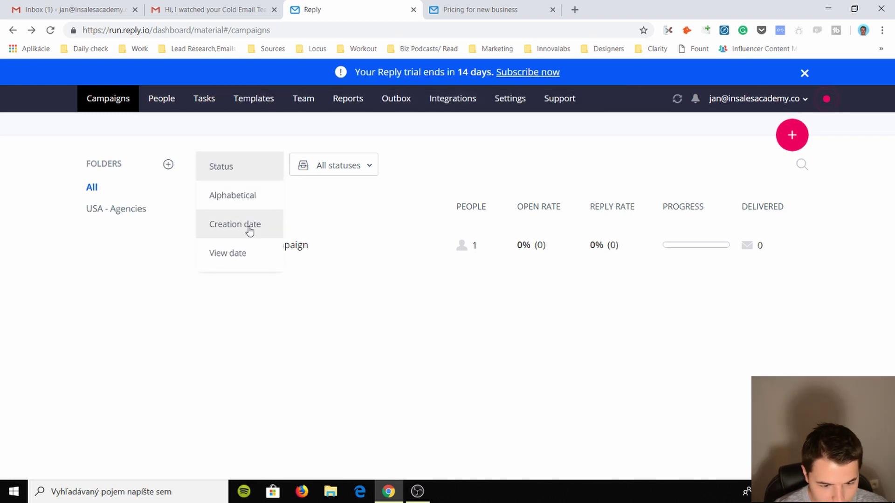
left_click(243, 253)
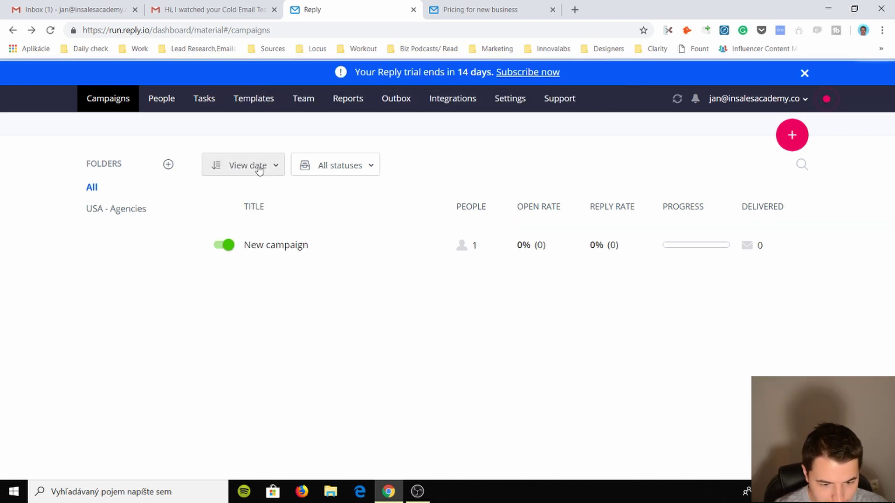
left_click(249, 166)
left_click(249, 234)
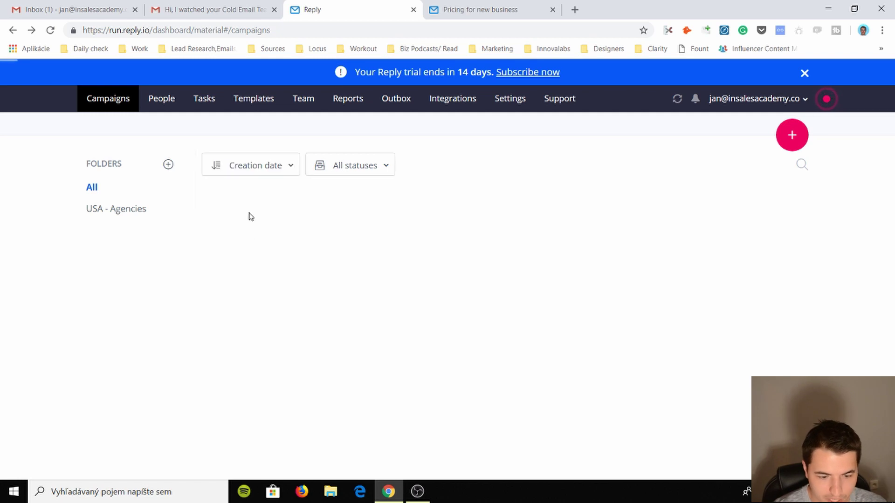
left_click(219, 166)
left_click(237, 199)
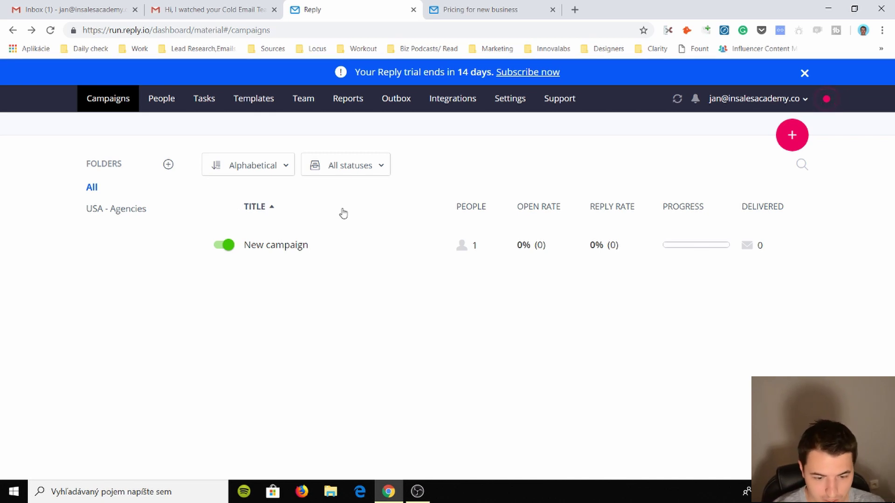
left_click(372, 163)
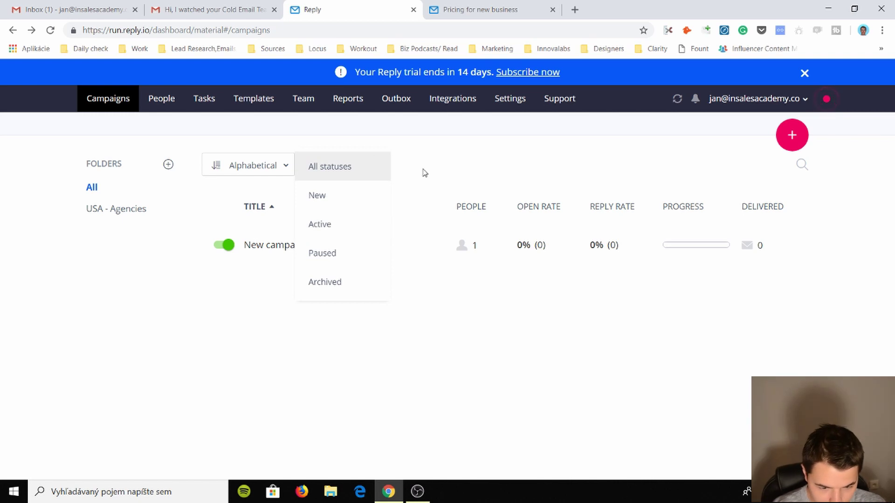
left_click(359, 173)
left_click(359, 176)
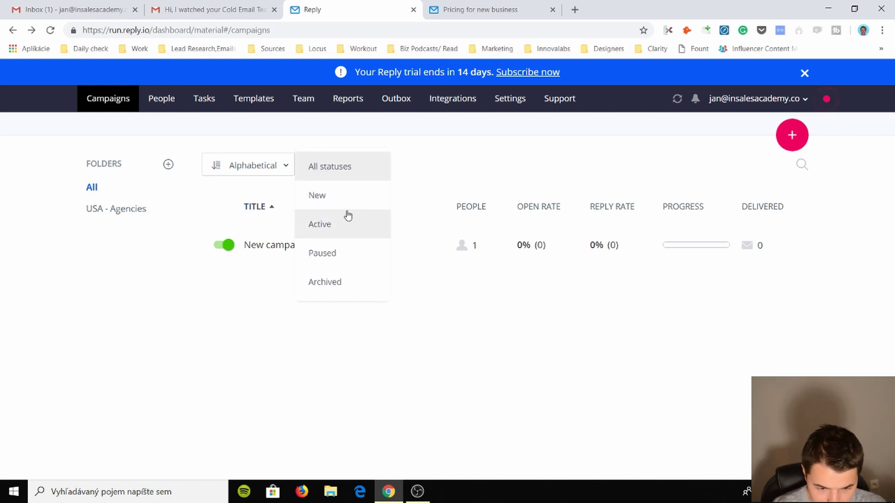
left_click(491, 176)
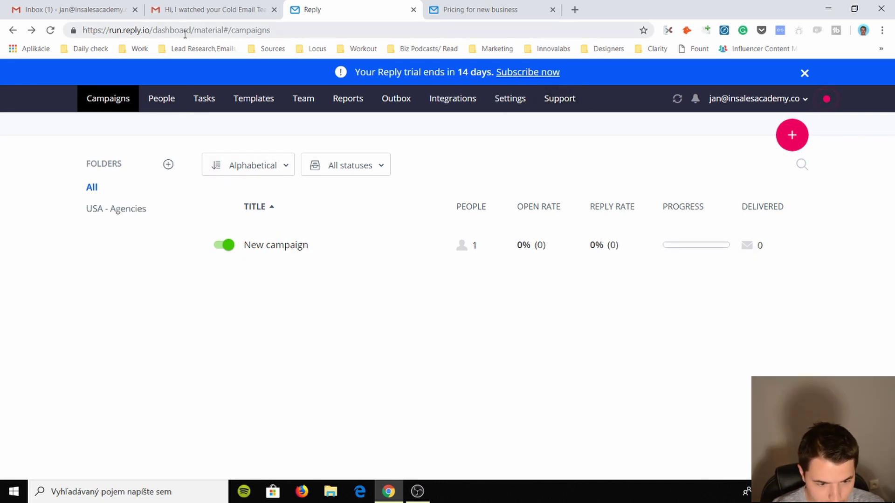
- Return to the dashboard's base address and open the People list
left_click_drag(196, 30, 282, 39)
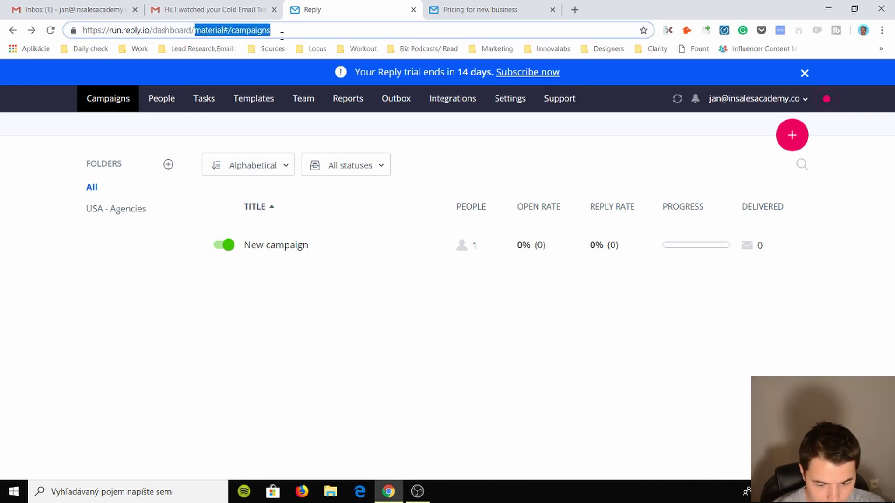
key("BackSpace")
key("Return")
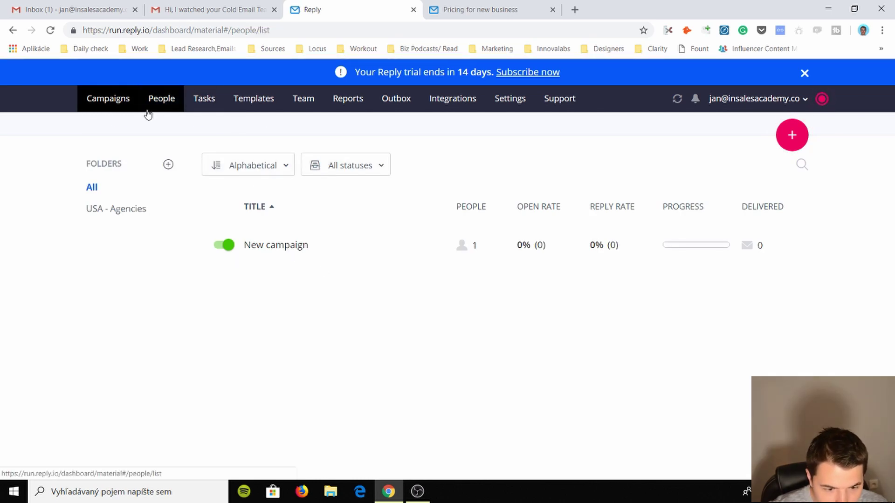
left_click(161, 99)
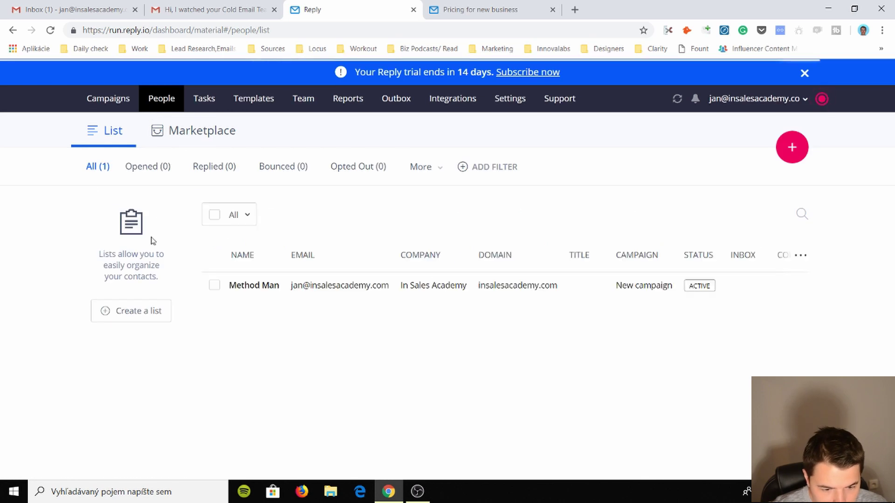
- Start a new Meeting task on the Tasks page described 'Follow up'
left_click(204, 99)
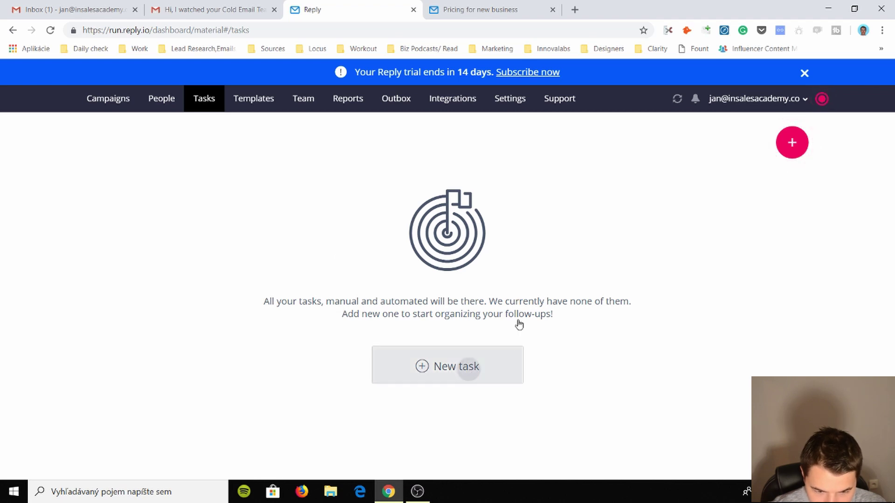
left_click(466, 359)
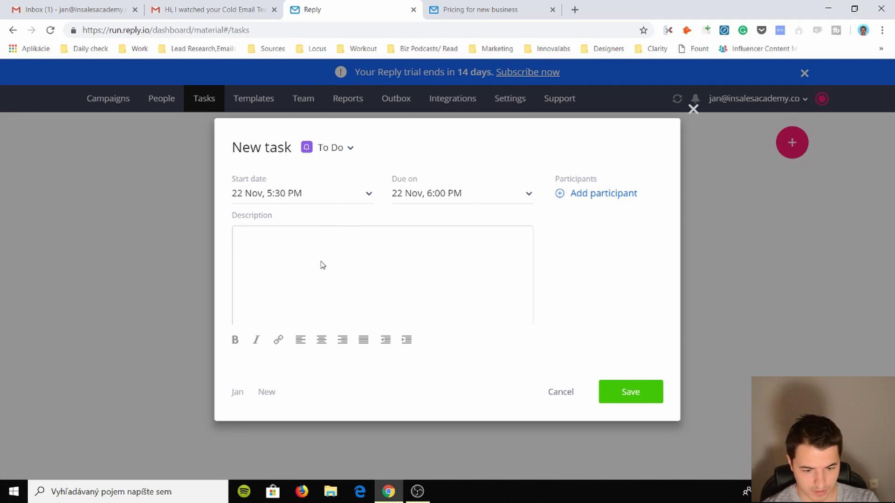
left_click(322, 257)
type("Follow up")
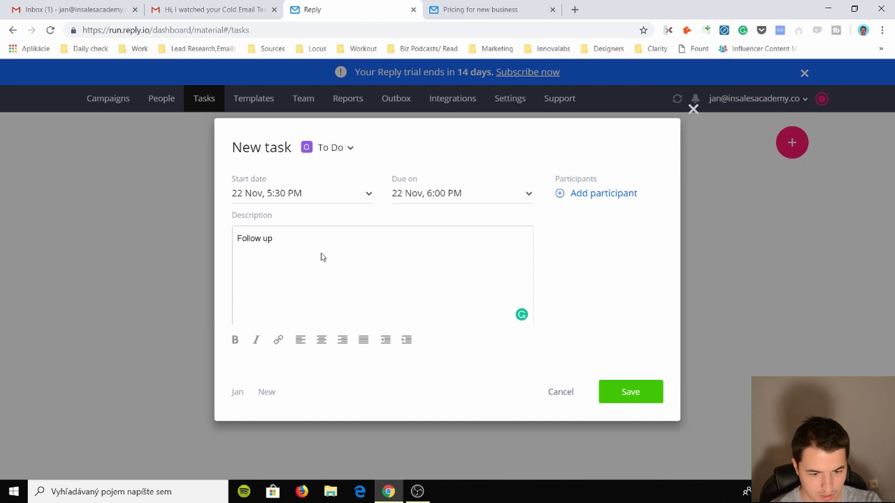
left_click(351, 148)
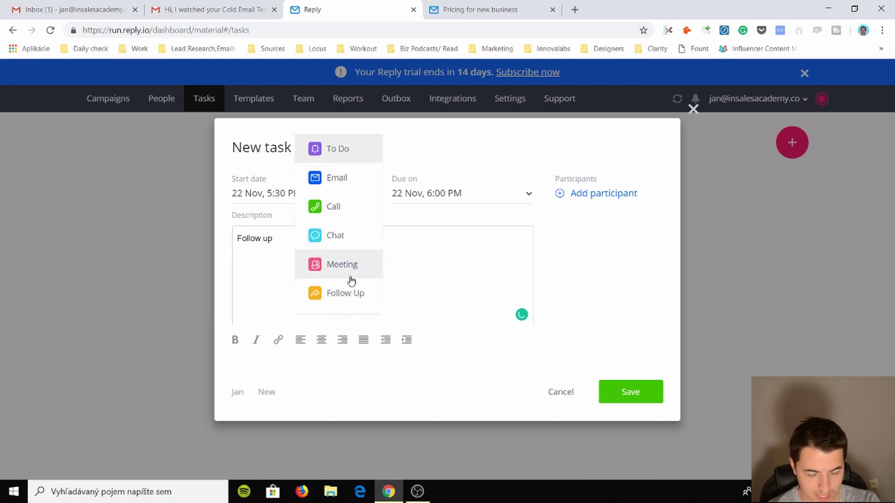
left_click(368, 254)
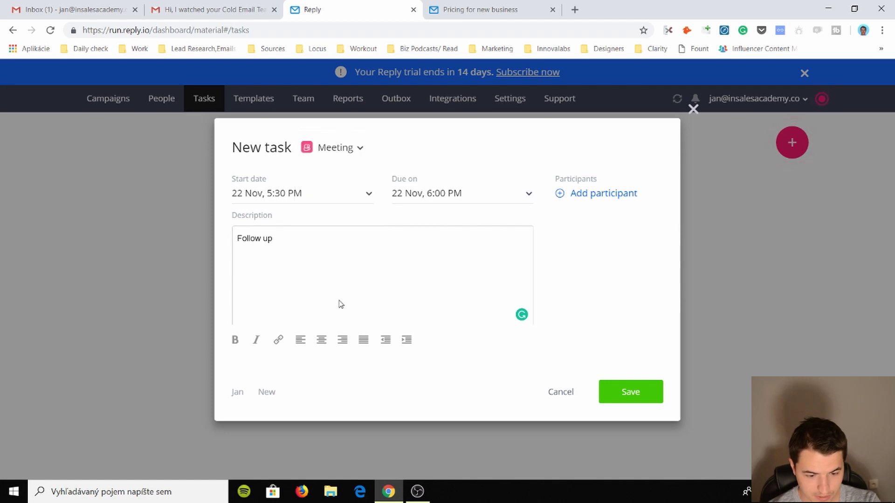
- Add the single listed contact as participant and save the task
left_click(606, 196)
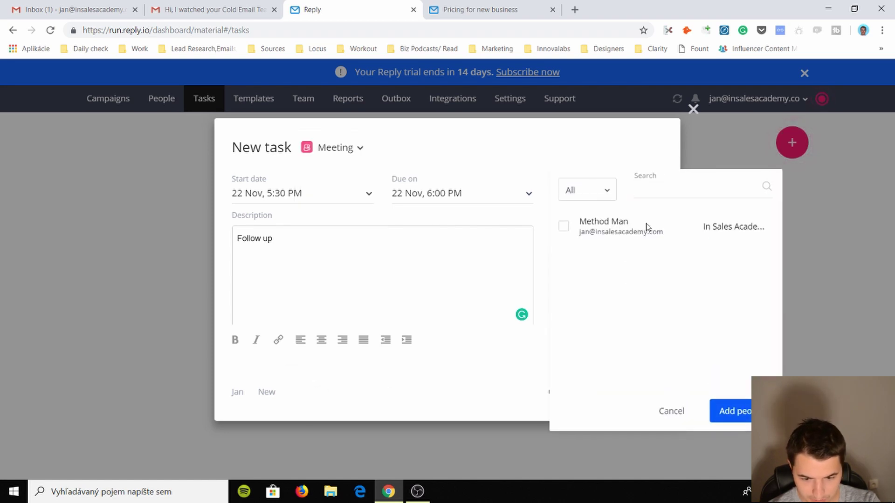
left_click(563, 227)
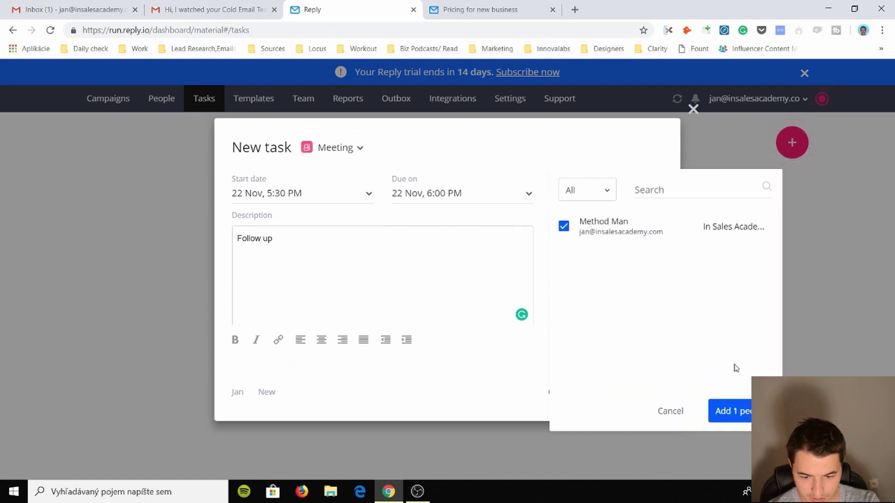
left_click(734, 412)
left_click(633, 393)
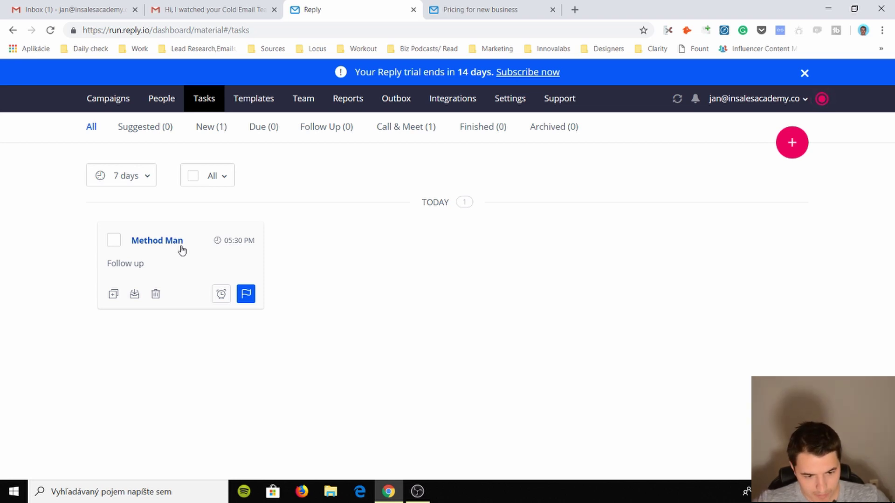
- Filter tasks to Call & Meet, then go to the Templates page
left_click(416, 130)
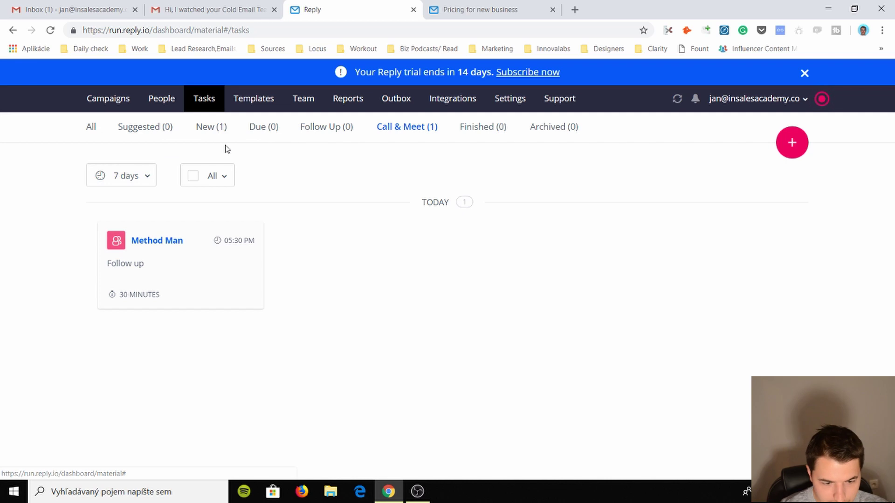
left_click(251, 97)
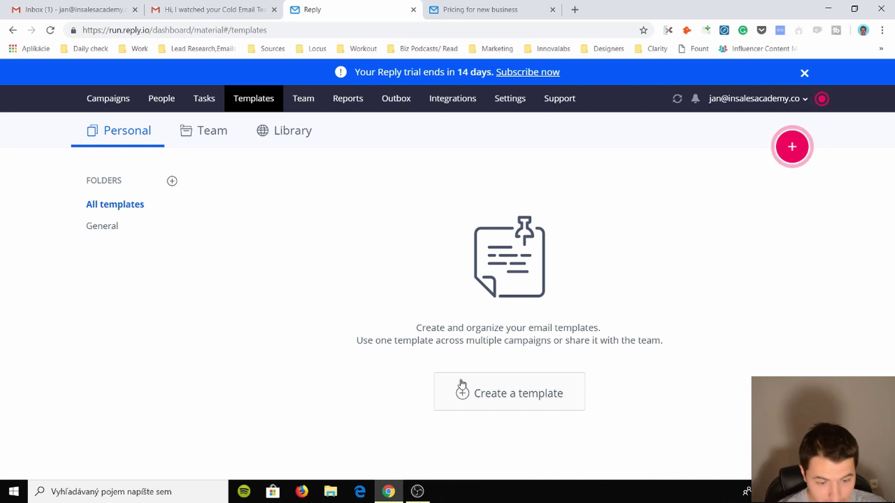
- Browse the General, Team and Library templates, then the Team, Reports and Outbox pages
left_click(134, 227)
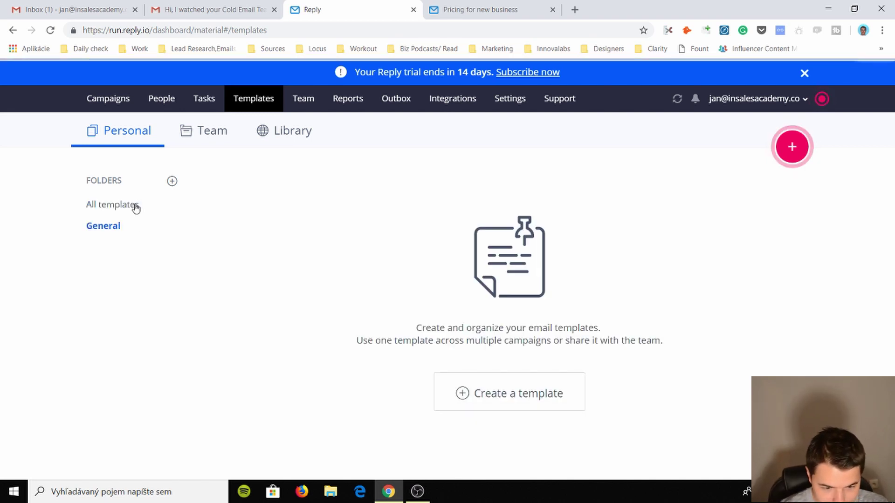
left_click(215, 136)
left_click(290, 137)
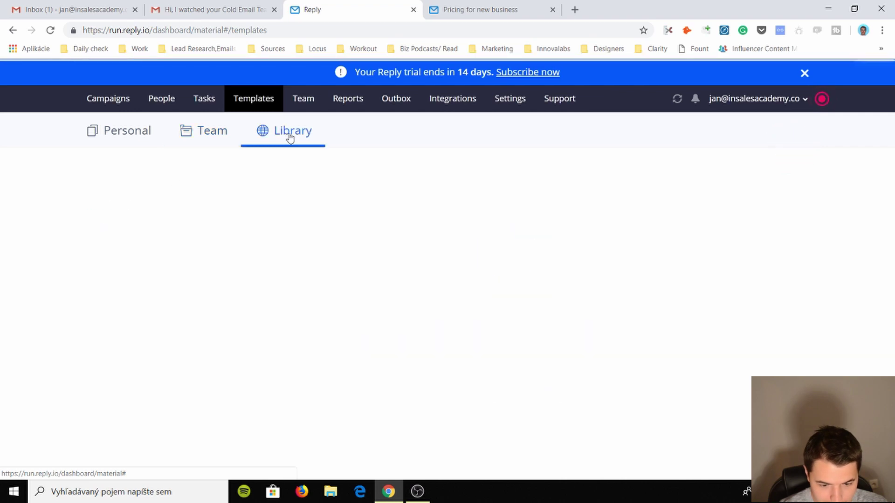
left_click(302, 101)
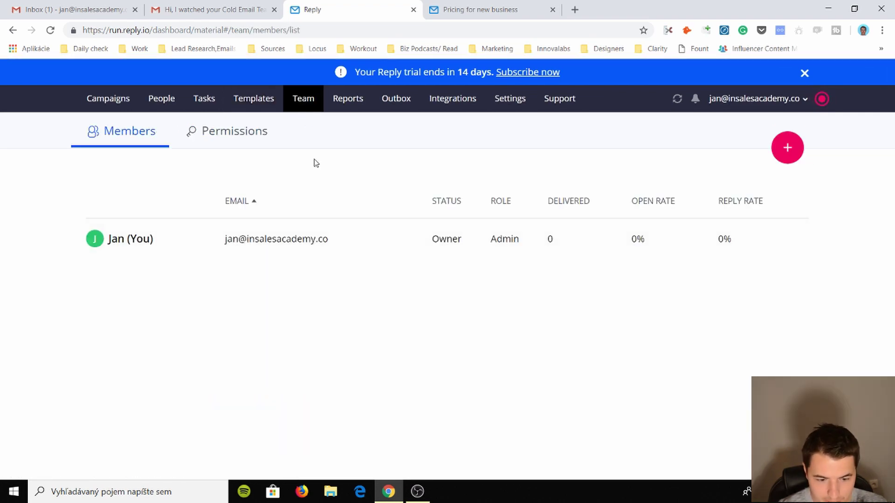
left_click(343, 105)
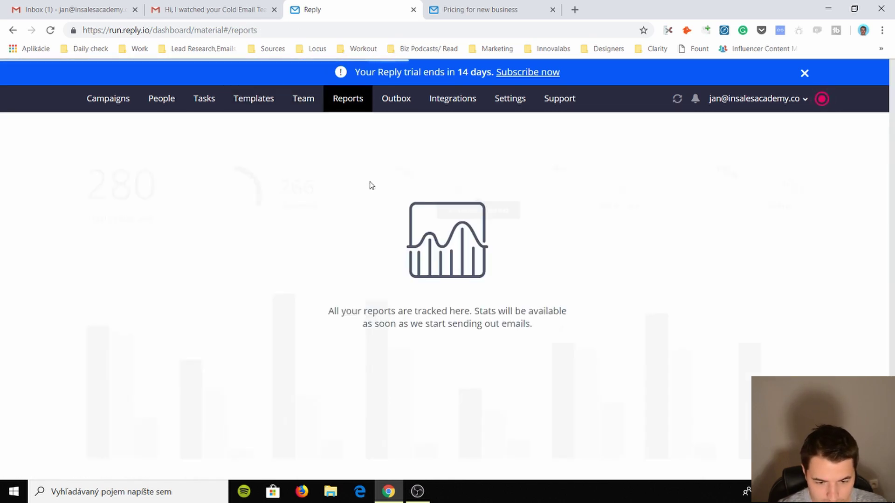
left_click(400, 107)
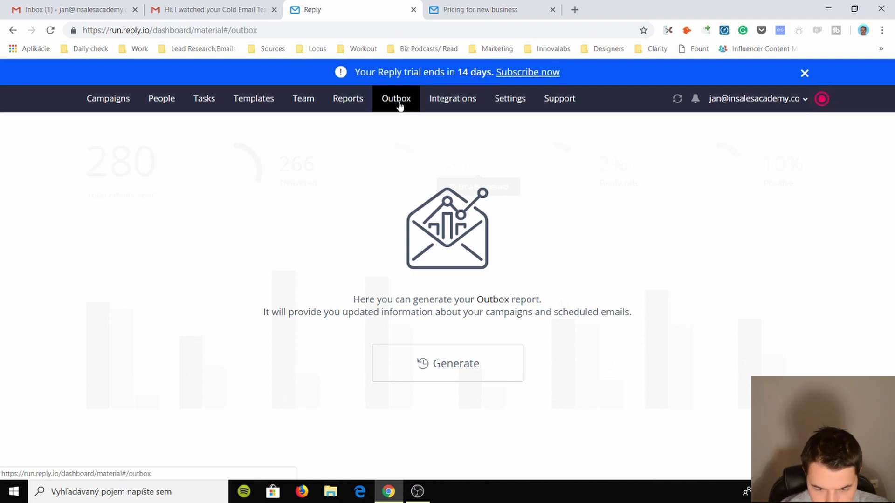
- Browse the CRM and Zapier integrations, then open the Account settings showing personal info
left_click(441, 104)
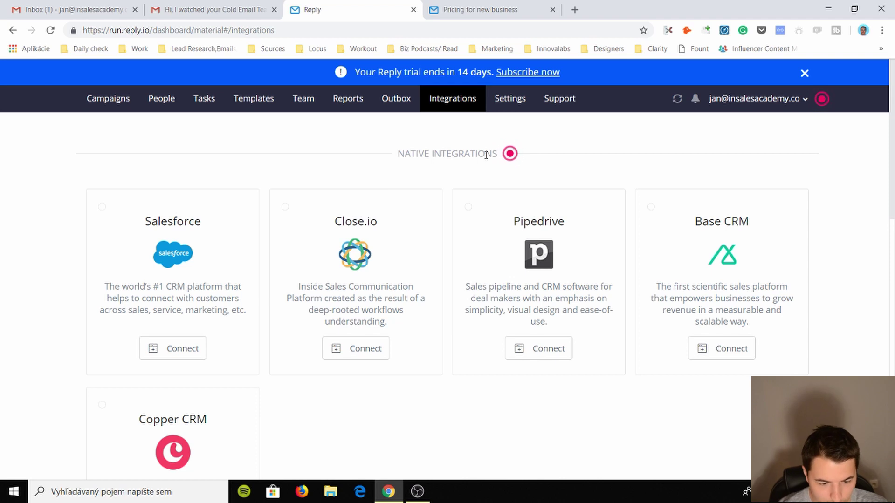
scroll(219, 369, "down", 4)
scroll(236, 299, "up", 1)
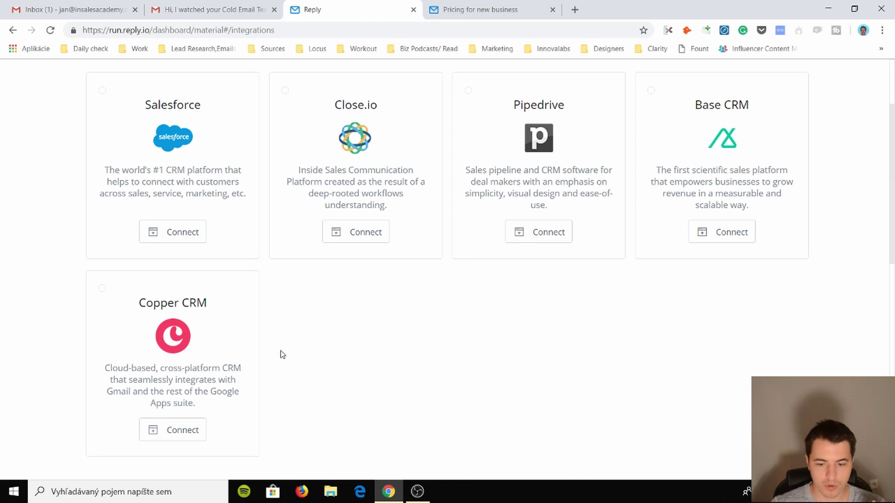
scroll(282, 354, "down", 8)
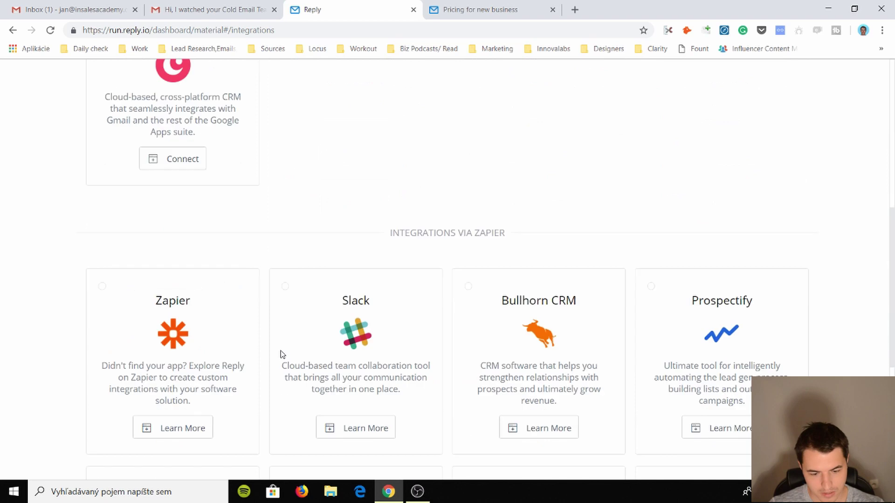
scroll(282, 354, "down", 3)
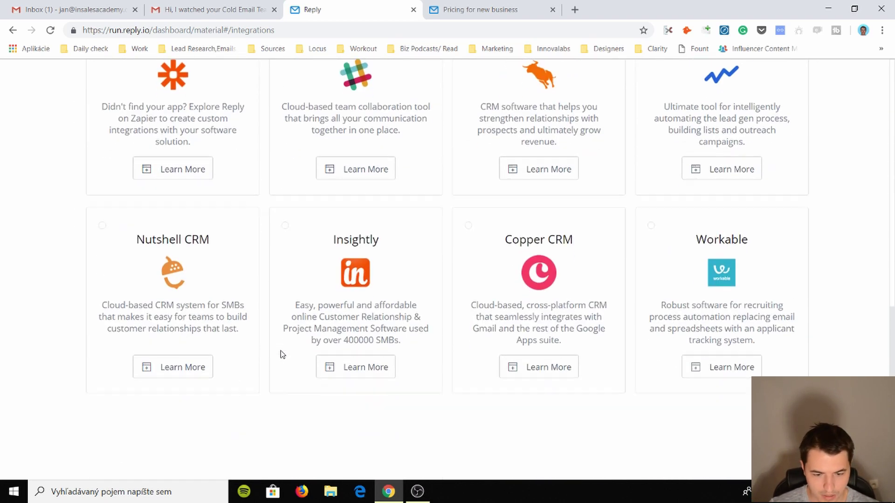
scroll(282, 354, "up", 12)
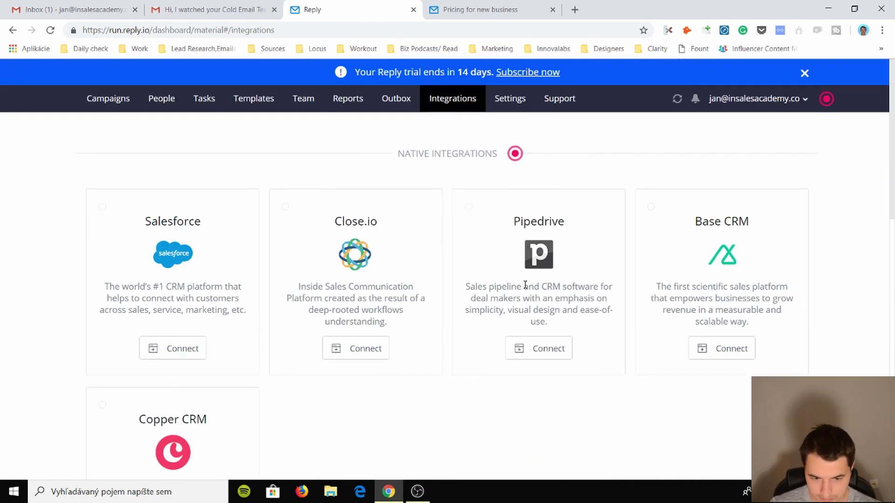
left_click(498, 98)
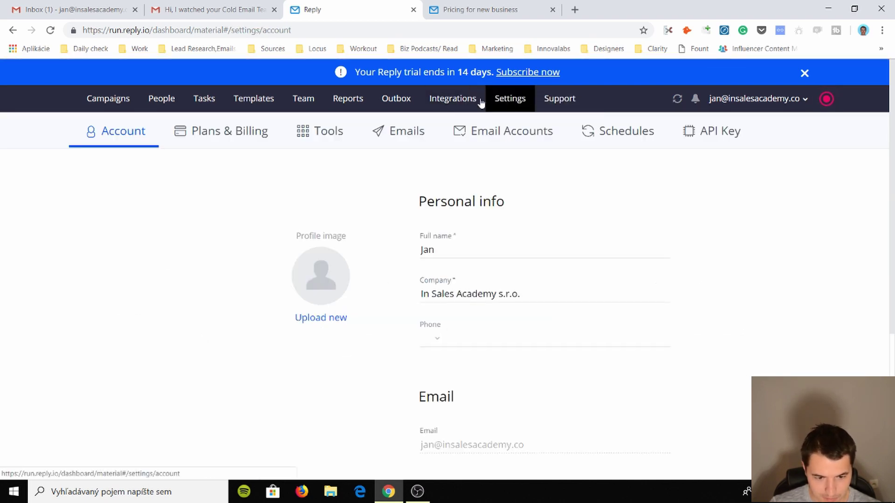
- Return via Templates to the Tasks list showing the Follow up task due today at 05:30 PM
left_click(260, 103)
left_click(206, 99)
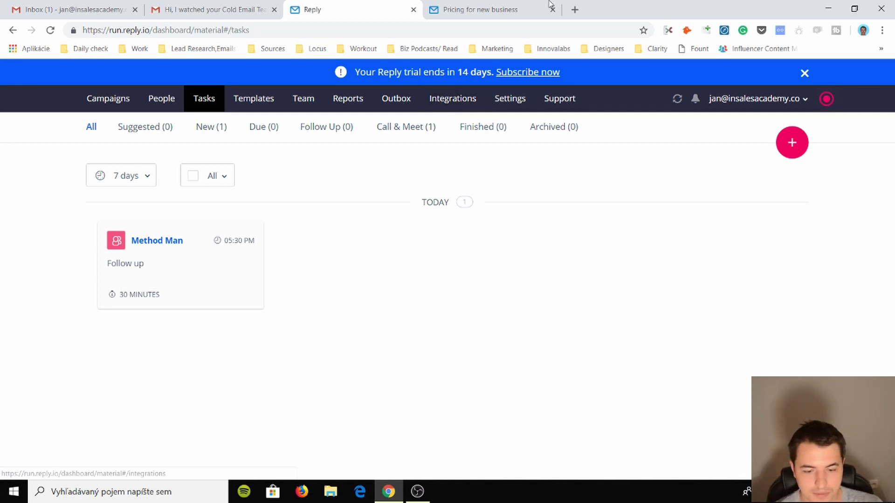
- On the pricing tab, set 1000 contacts per month with monthly billing, quoting $70 per user
key("ctrl+Tab")
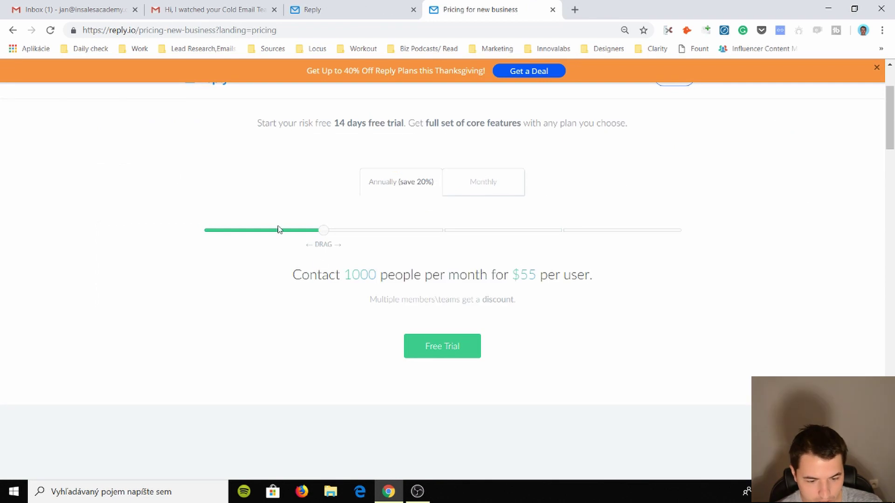
left_click(255, 234)
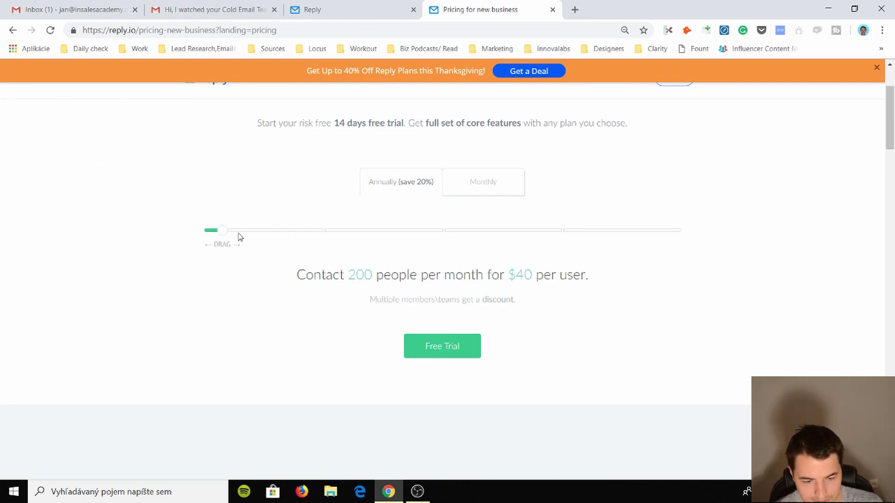
left_click_drag(288, 237, 325, 240)
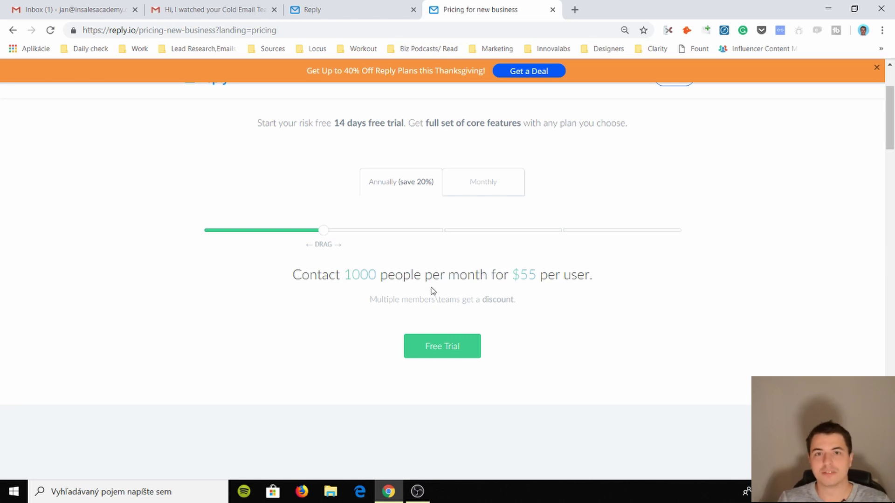
left_click(502, 184)
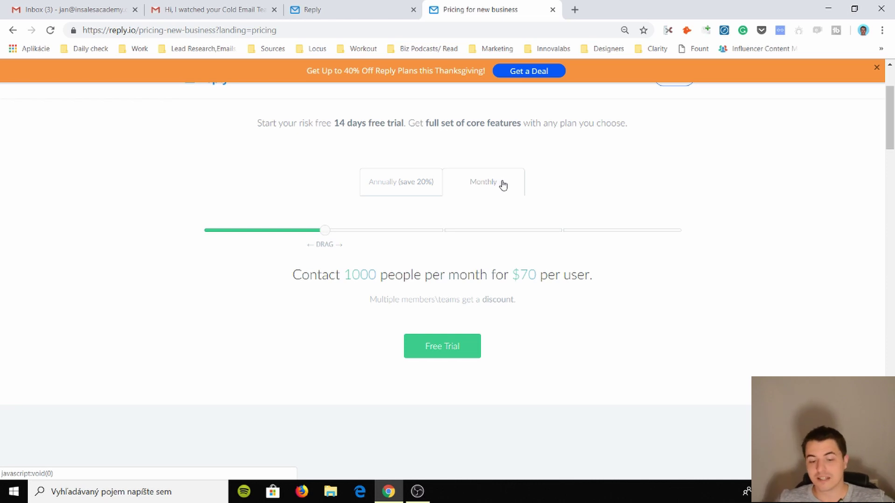